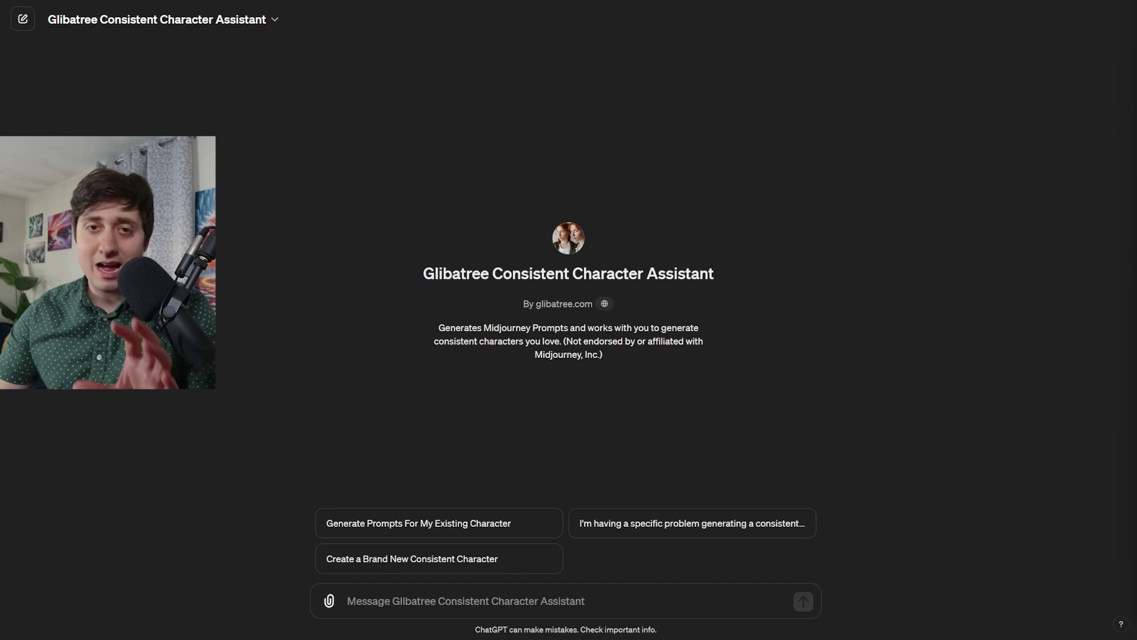
Step: Ask ChatGPT for a consistent elf princess, fixing 'lightblue' to 'light blue', and copy the collage prompt
{"action": "type", "text": "Please help me create a consistent character based on this idea: An elf princess, with regal clothing that has gold trim, purple hair with flowing ringlets, lightblue eyes, and a friendly demeanor."}
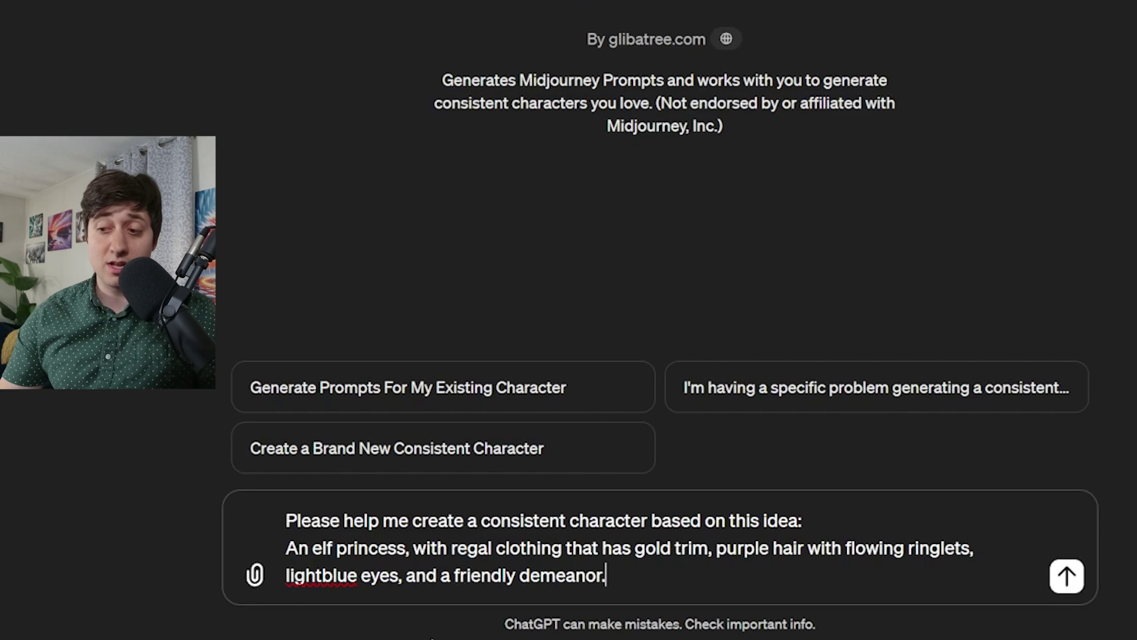
{"action": "left_click_drag", "start_coordinate": [347, 585], "coordinate": [971, 546]}
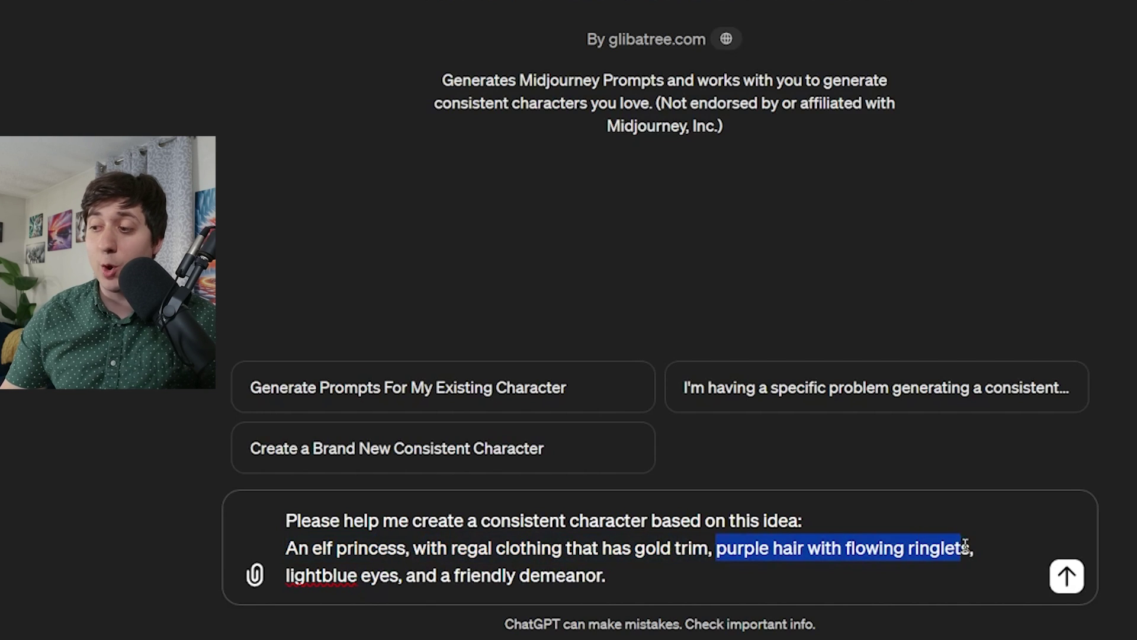
{"action": "left_click_drag", "start_coordinate": [287, 576], "coordinate": [611, 576]}
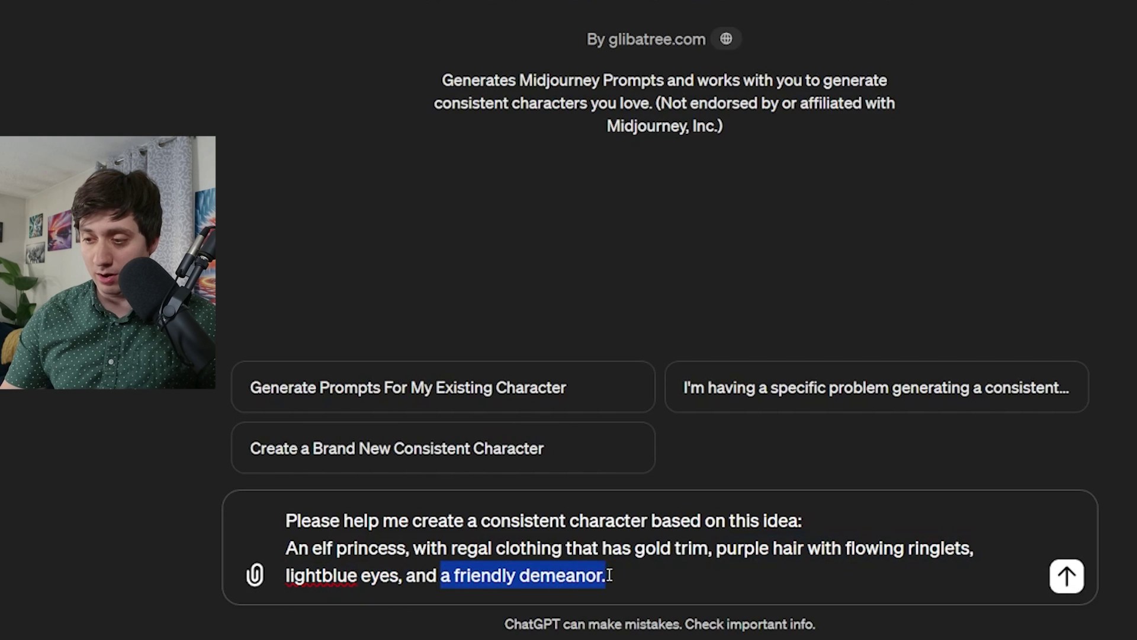
{"action": "left_click", "coordinate": [324, 574]}
{"action": "left_click", "coordinate": [1067, 576]}
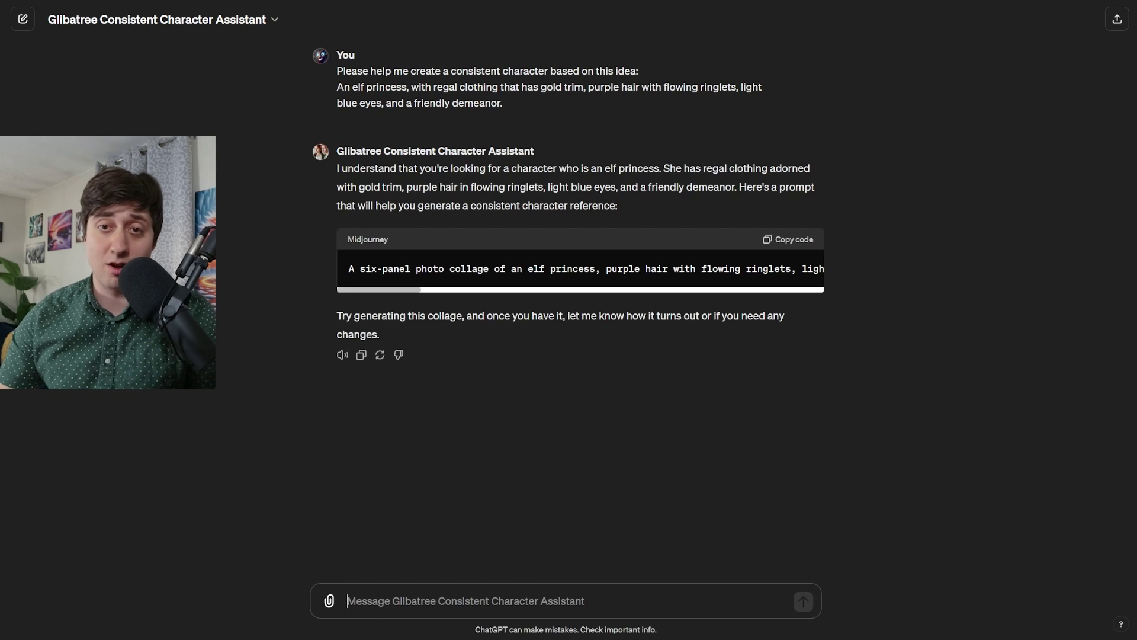
{"action": "left_click", "coordinate": [791, 239]}
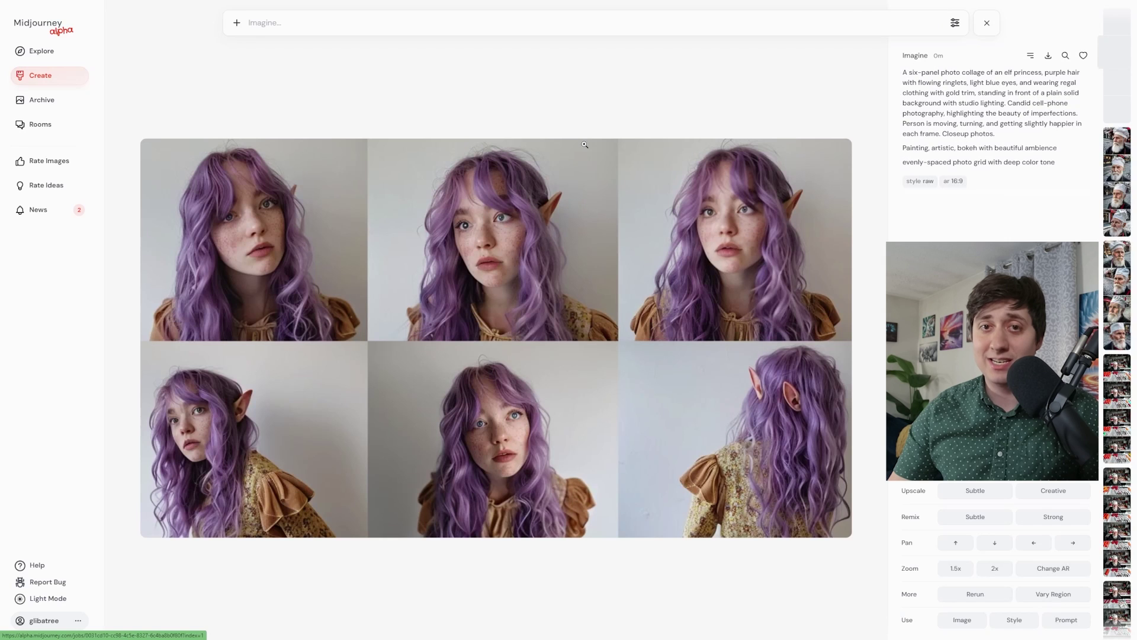
Step: Run a Creative upscale on the gold-clothed six-panel elf collage
{"action": "left_click", "coordinate": [584, 151]}
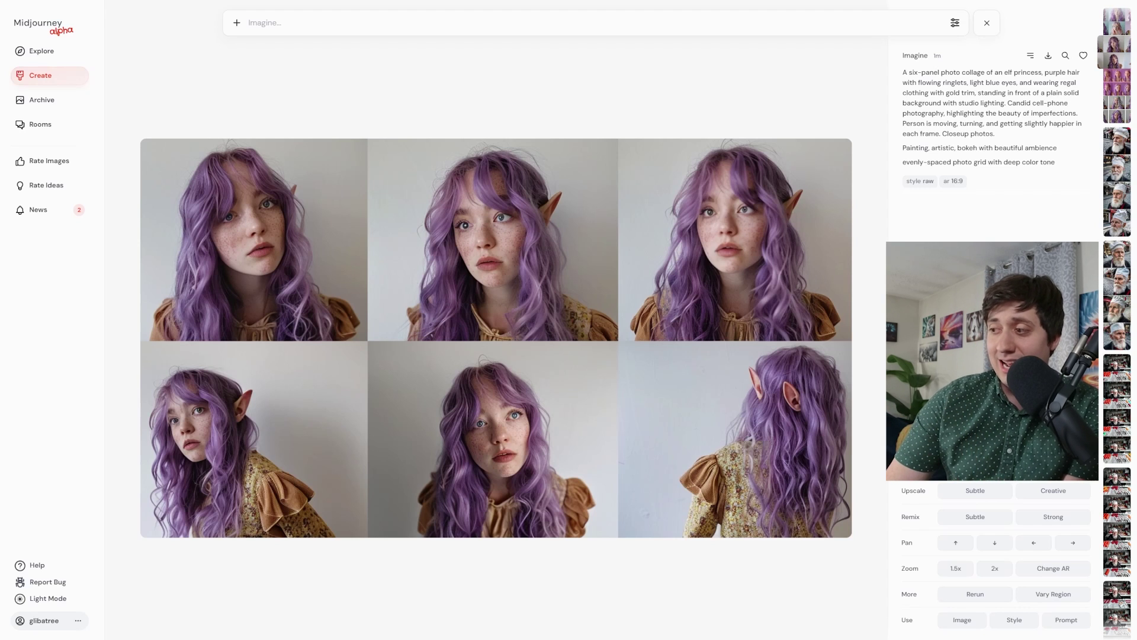
{"action": "left_click", "coordinate": [1052, 491]}
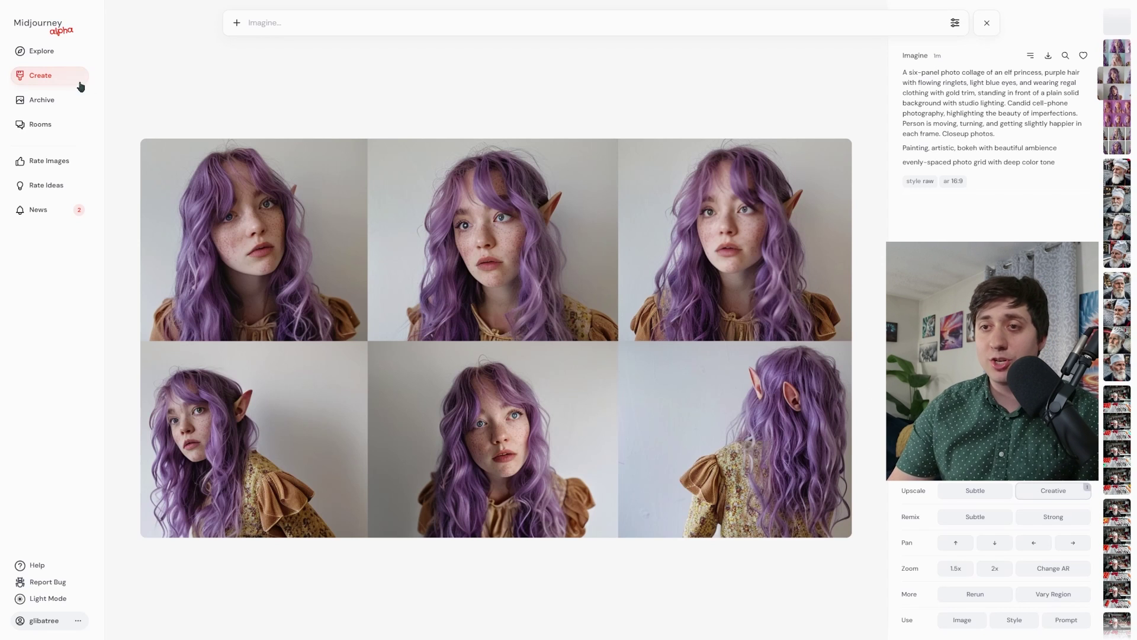
{"action": "left_click", "coordinate": [55, 77]}
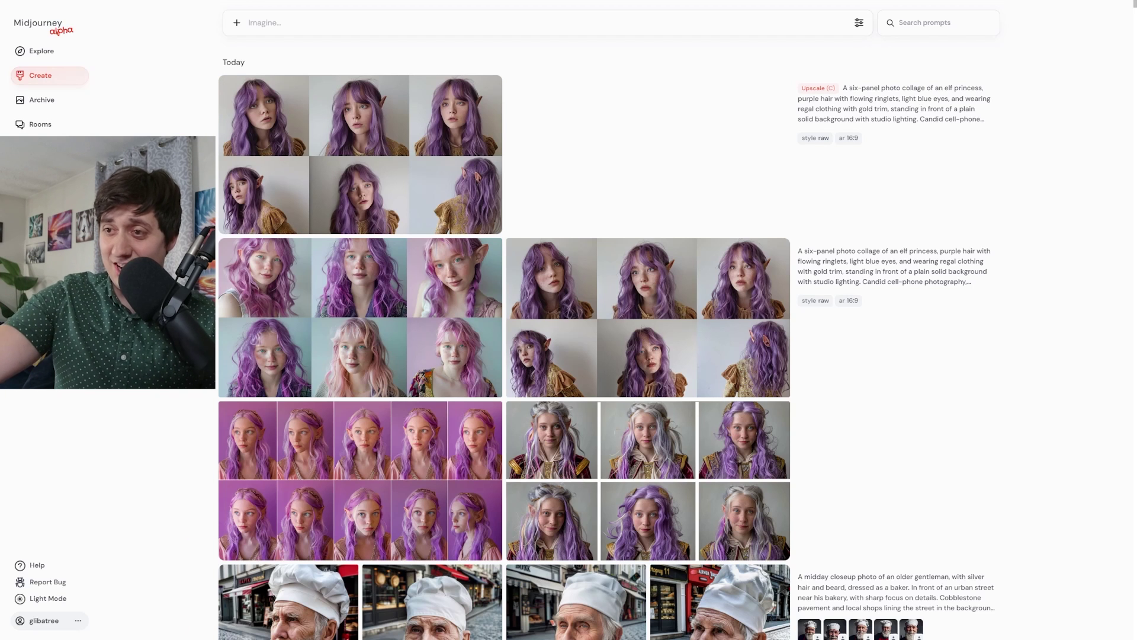
Step: Open the Creative-upscaled six-panel elf princess collage in detail view
{"action": "left_click", "coordinate": [311, 205]}
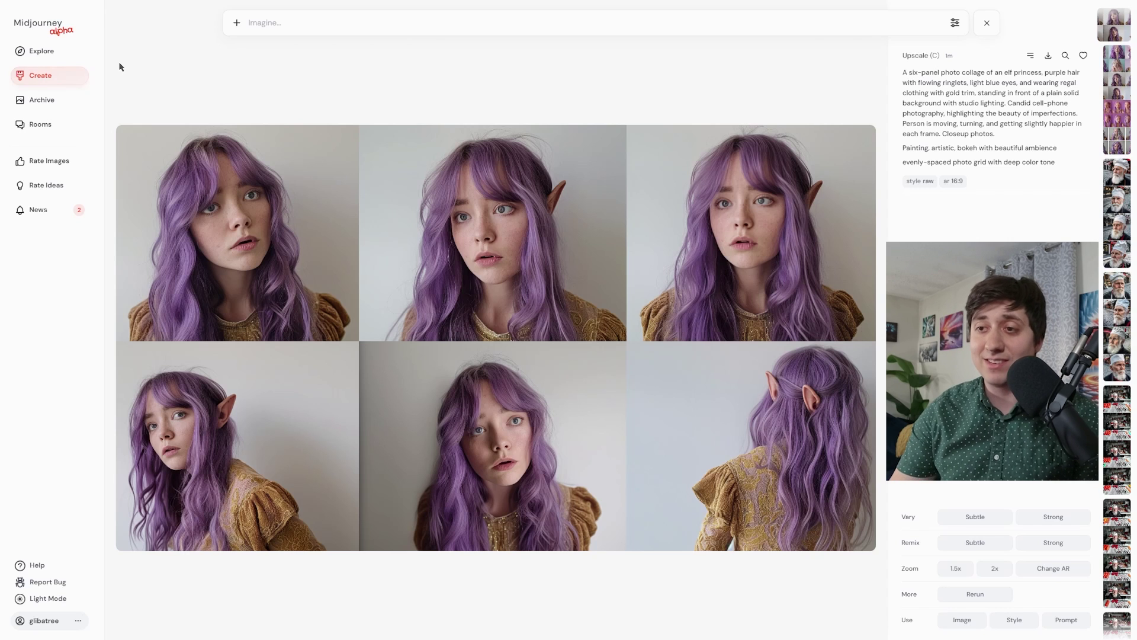
Step: Snip the first elf princess face from the full-screen collage and paste it into the Imagine bar
{"action": "left_click", "coordinate": [314, 264]}
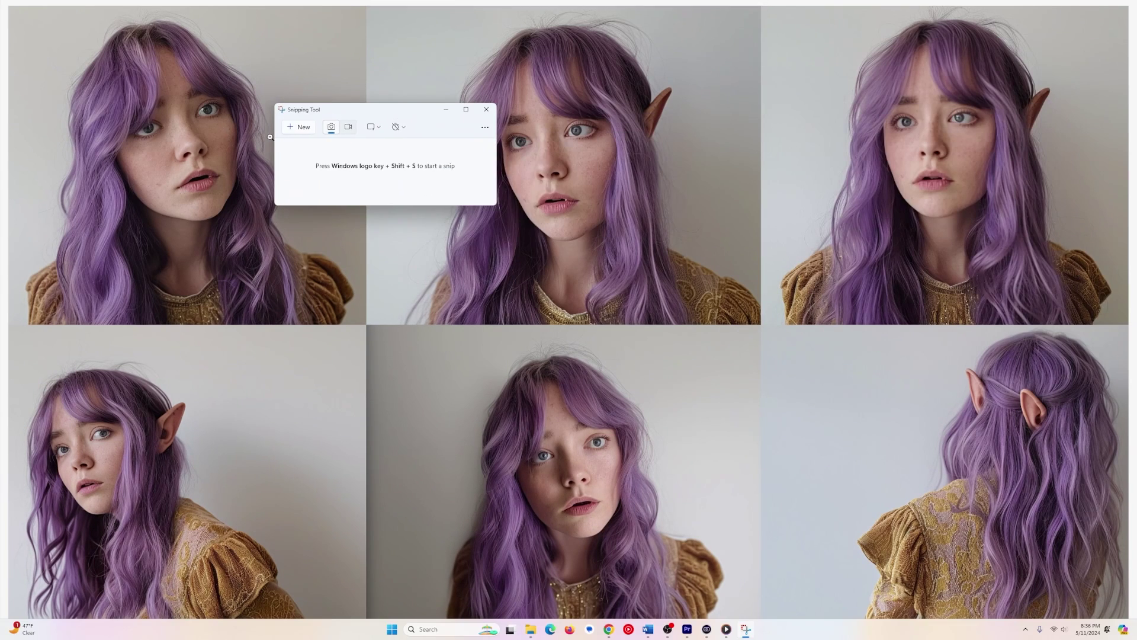
{"action": "left_click", "coordinate": [290, 129]}
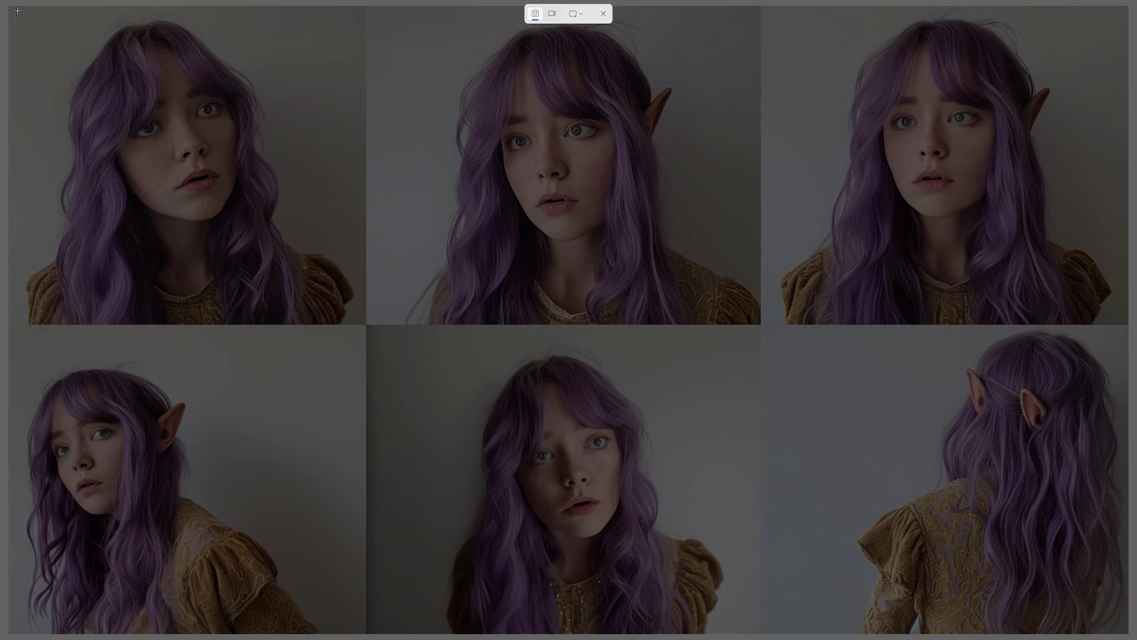
{"action": "left_click_drag", "start_coordinate": [17, 11], "coordinate": [342, 323]}
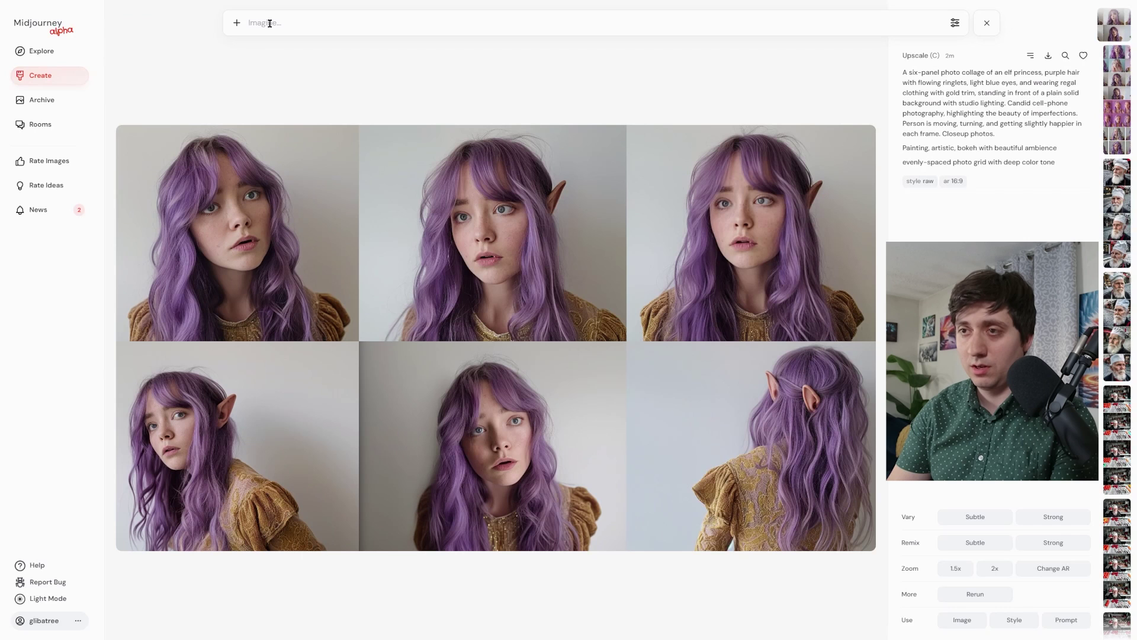
{"action": "key", "text": "ctrl+v"}
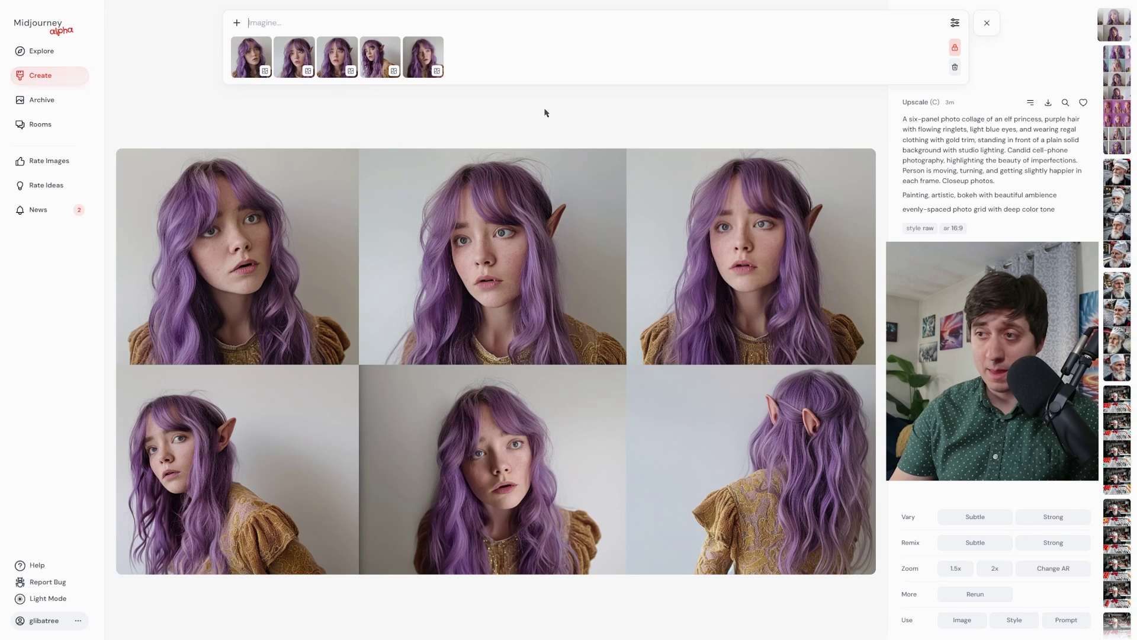
Step: Set the five attached elf face thumbnails as character references (--cref)
{"action": "mouse_move", "coordinate": [244, 76]}
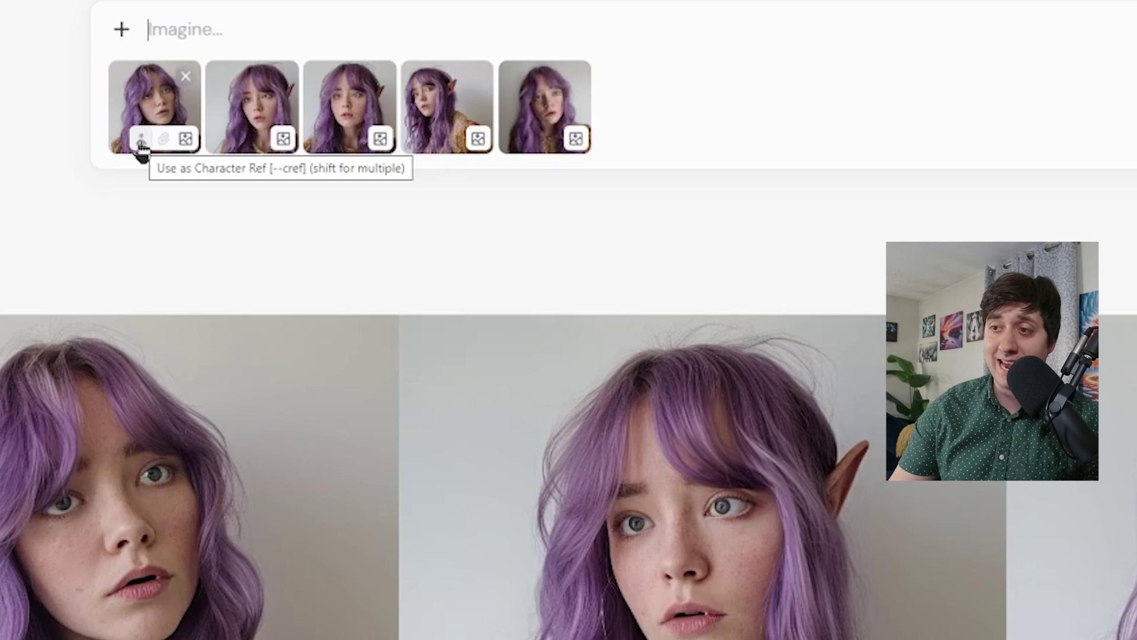
{"action": "left_click", "coordinate": [141, 141]}
{"action": "left_click", "coordinate": [238, 140]}
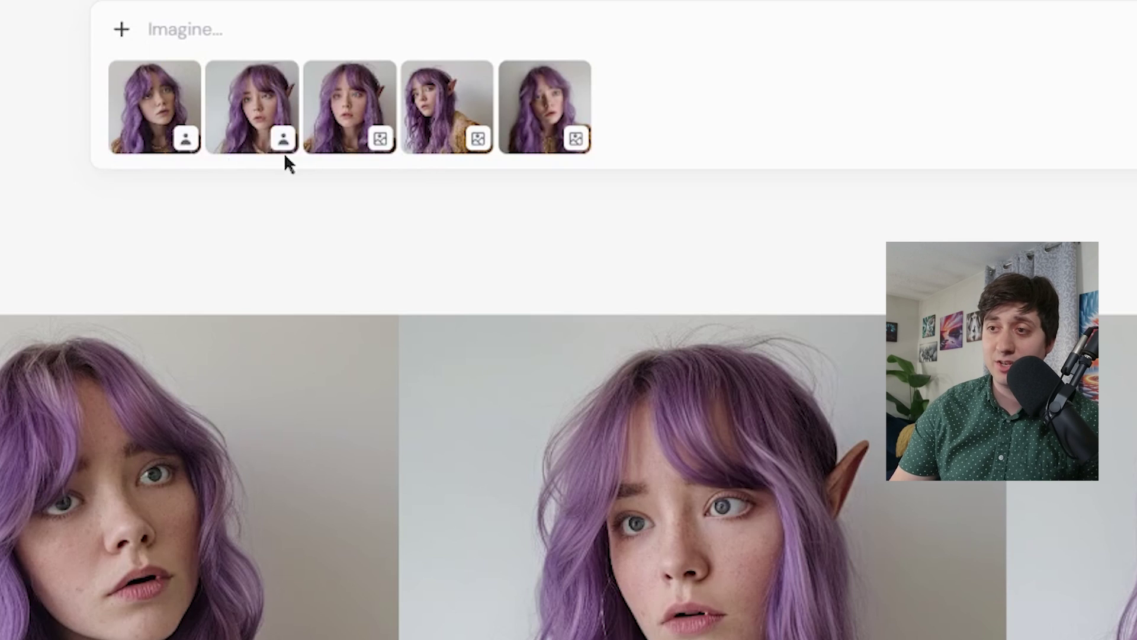
{"action": "left_click", "coordinate": [336, 140]}
{"action": "left_click", "coordinate": [434, 139]}
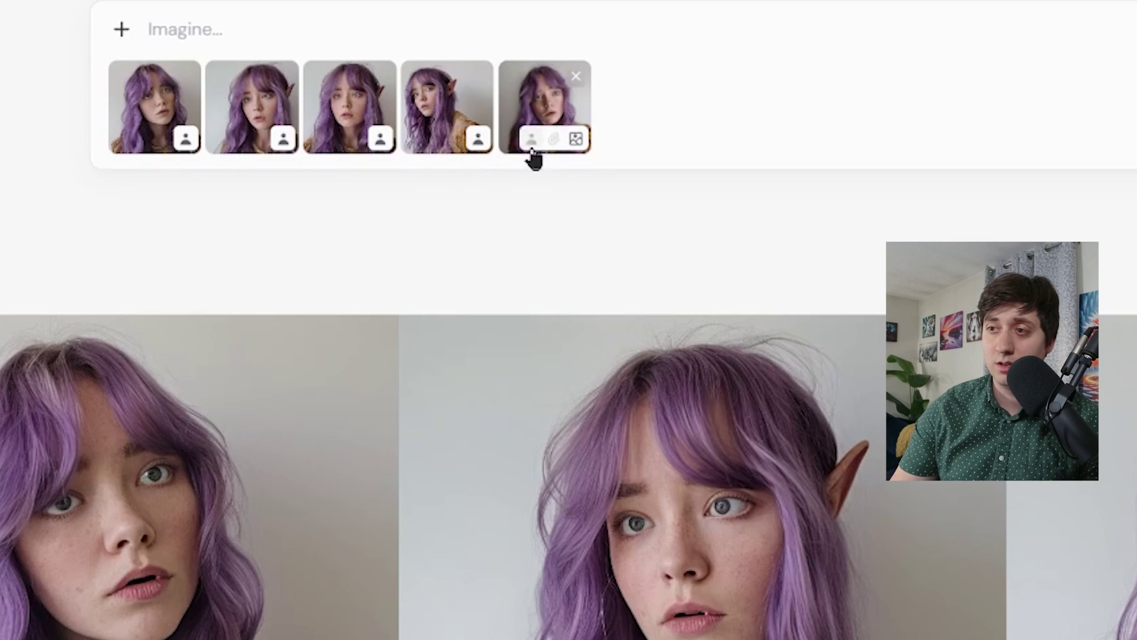
{"action": "left_click", "coordinate": [531, 140]}
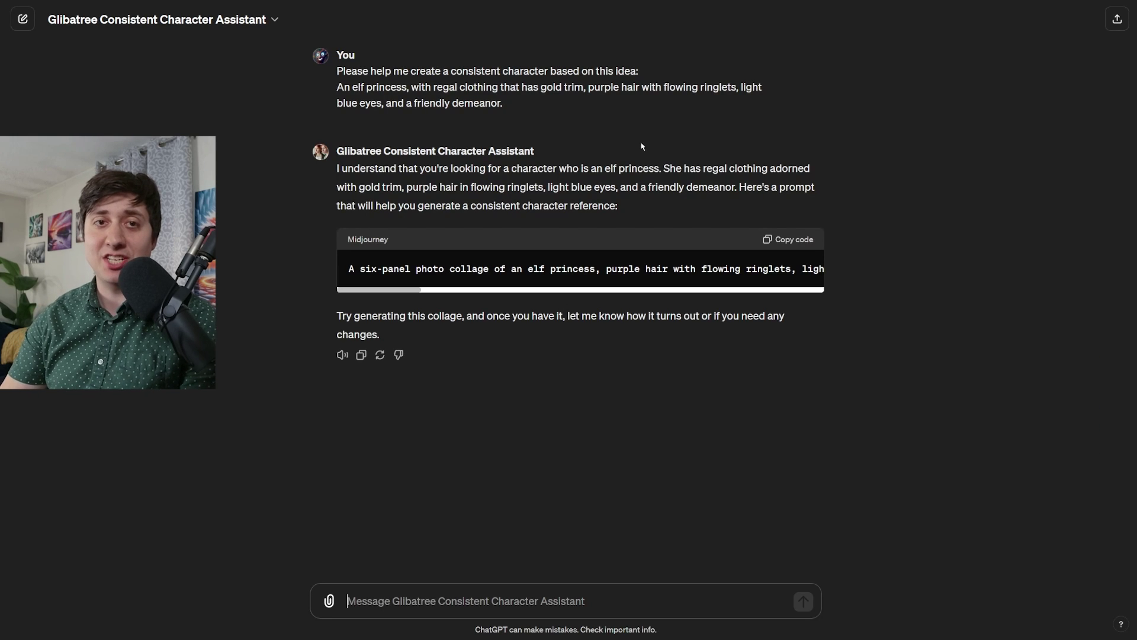
Step: Request five elf princess scene prompts and copy the Forest Throne Scene prompt
{"action": "type", "text": "Please create five prompts so I can put this character in a bunch of different scenes. Describe her as \"A purple-haired elf princess, with blue eyes, and bright regal flowing robes"}
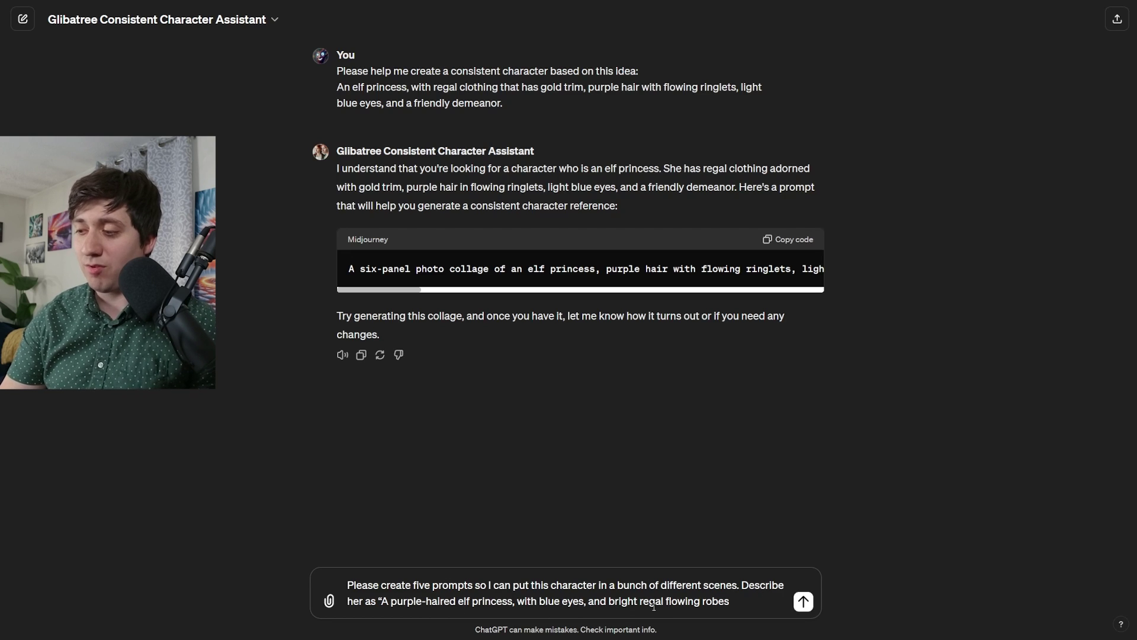
{"action": "left_click", "coordinate": [801, 605]}
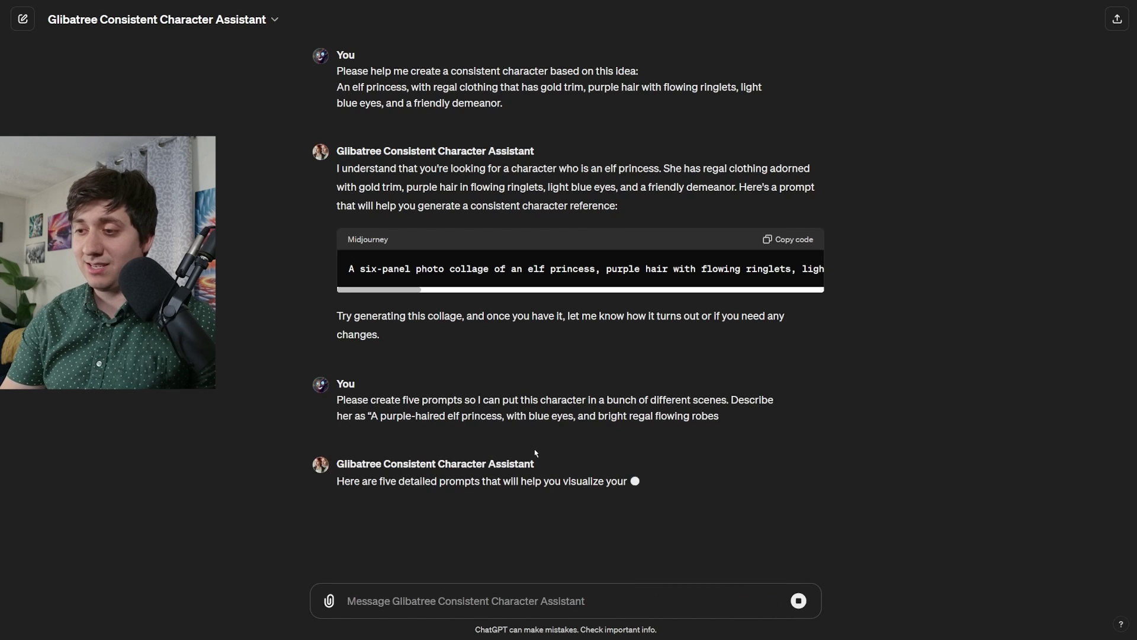
{"action": "scroll", "coordinate": [597, 241], "scroll_direction": "down", "scroll_amount": 9}
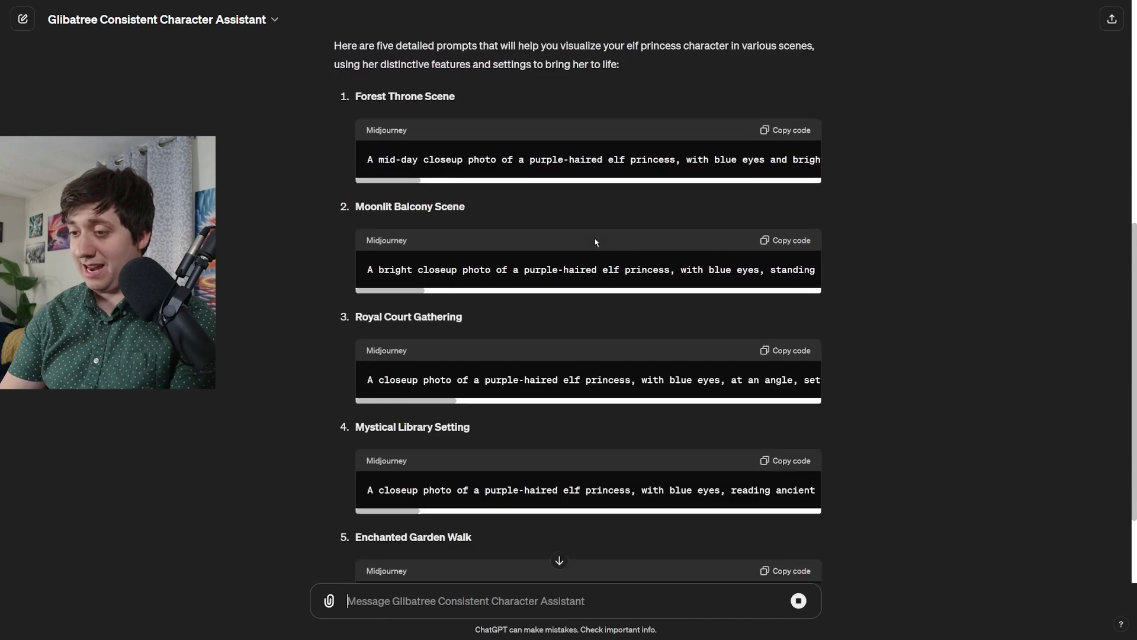
{"action": "scroll", "coordinate": [611, 254], "scroll_direction": "up", "scroll_amount": 2}
{"action": "scroll", "coordinate": [611, 254], "scroll_direction": "up", "scroll_amount": 3}
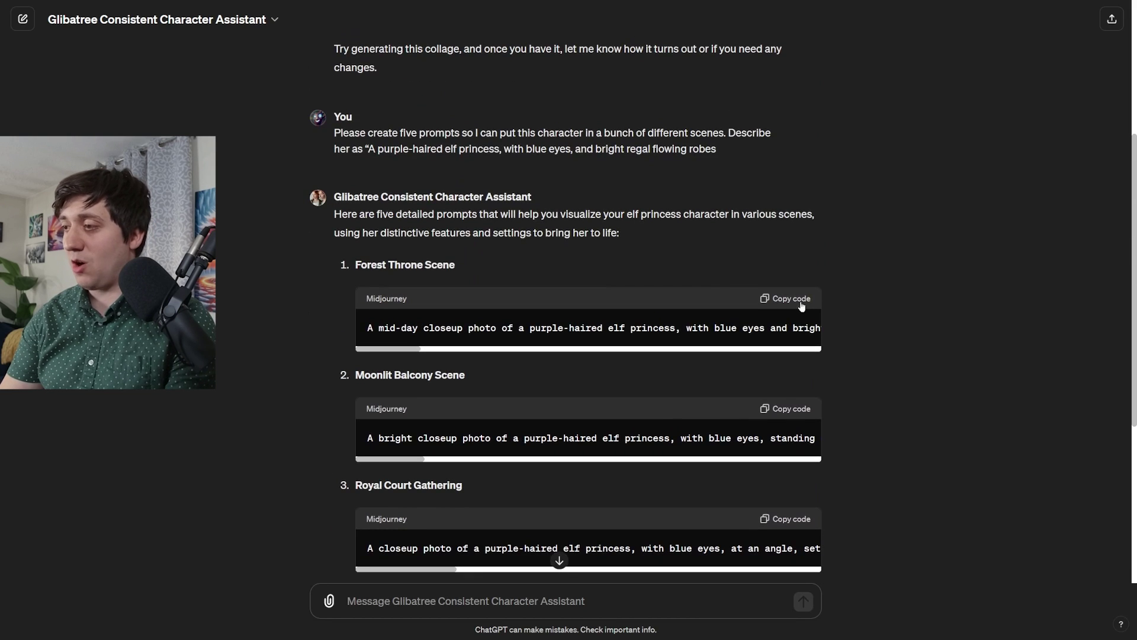
{"action": "left_click", "coordinate": [783, 300]}
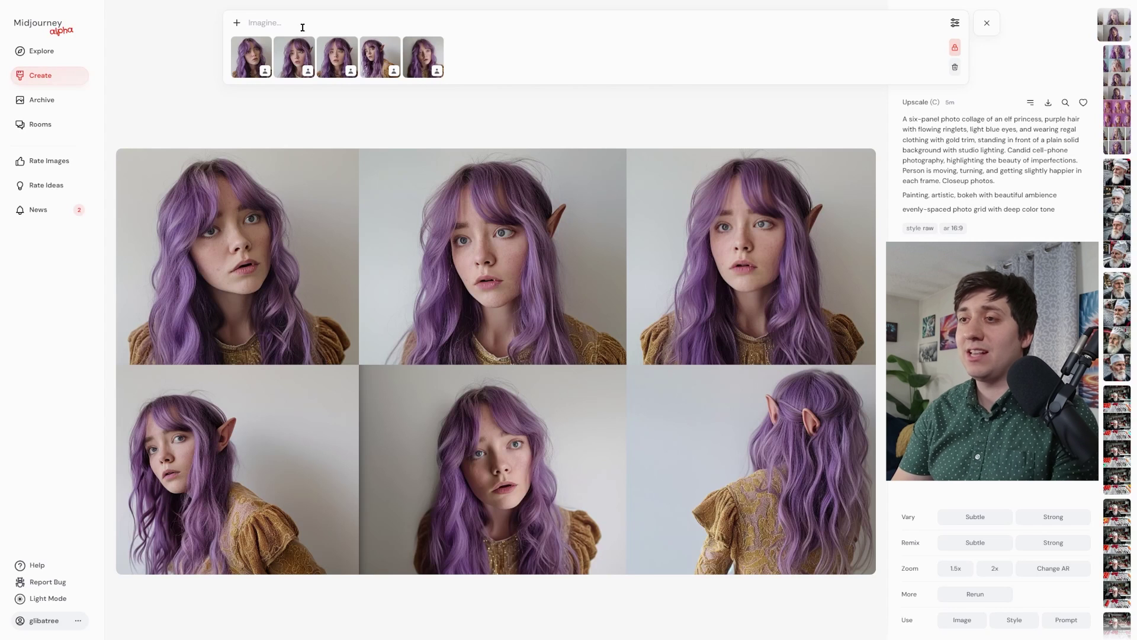
Step: Generate the Forest Throne Scene prompt at 2:3 portrait
{"action": "left_click", "coordinate": [296, 23]}
{"action": "key", "text": "ctrl+v"}
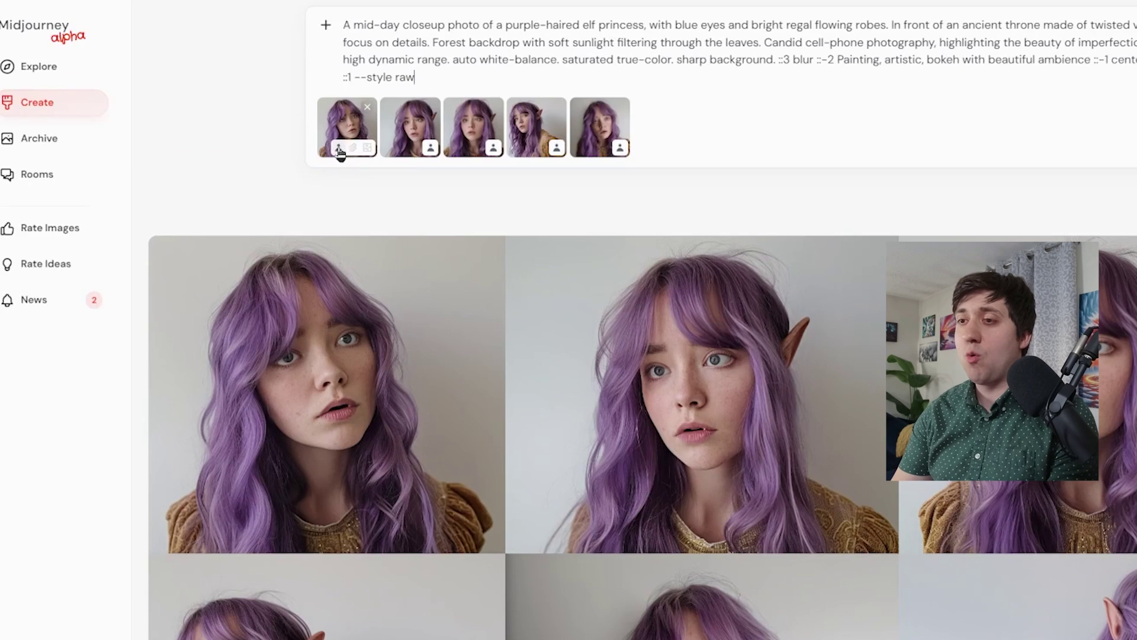
{"action": "left_click", "coordinate": [1135, 25]}
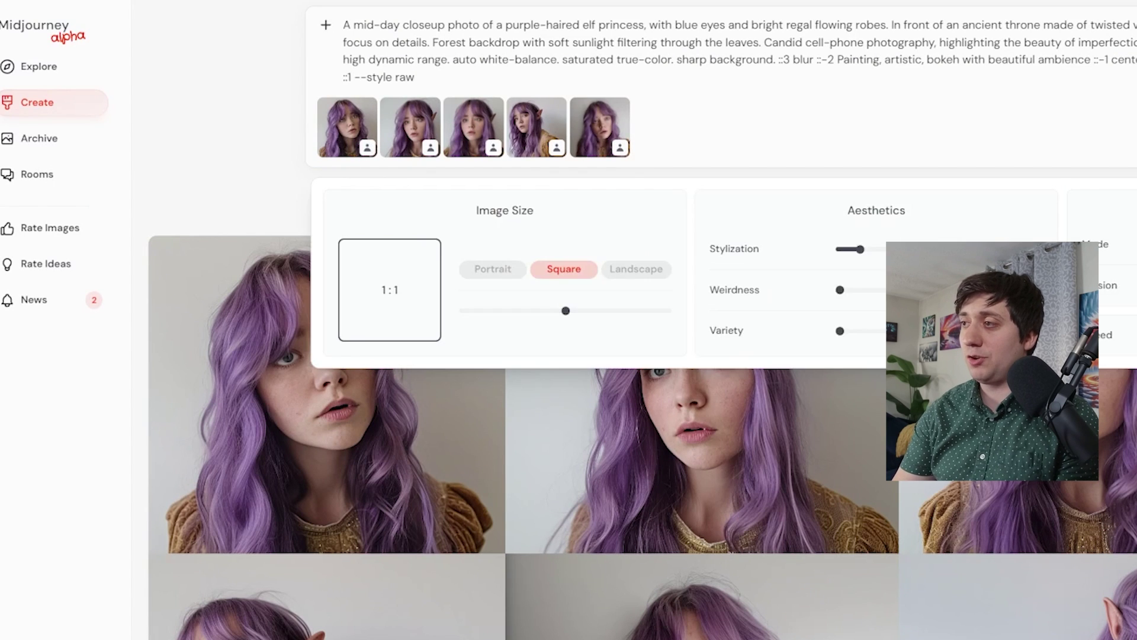
{"action": "left_click_drag", "start_coordinate": [566, 311], "coordinate": [498, 324]}
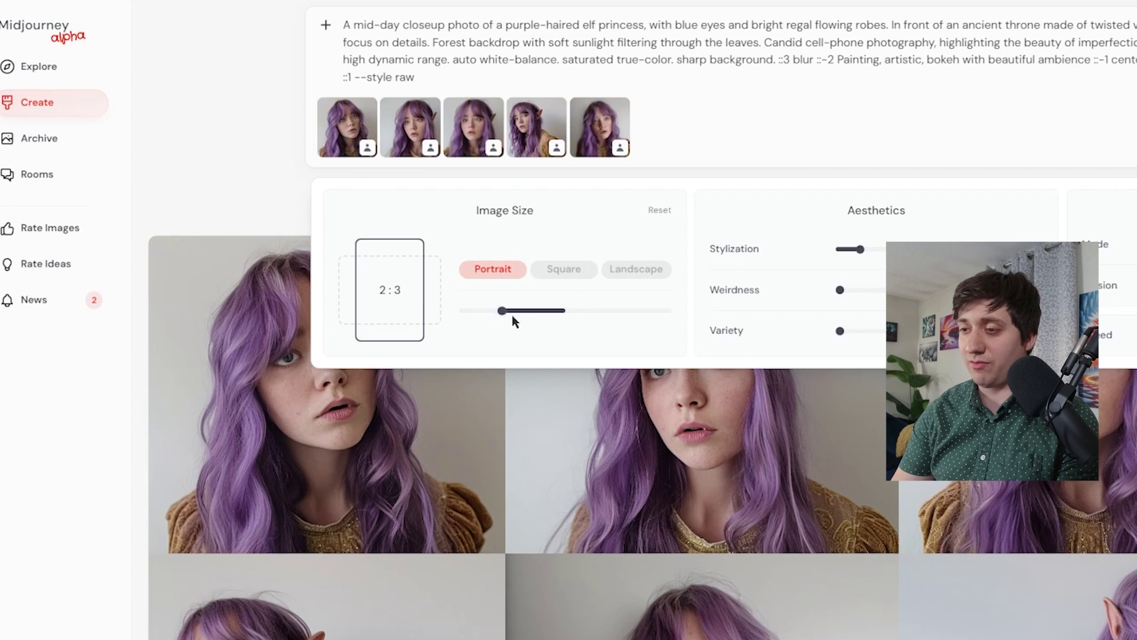
{"action": "key", "text": "ctrl+a"}
{"action": "key", "text": "BackSpace"}
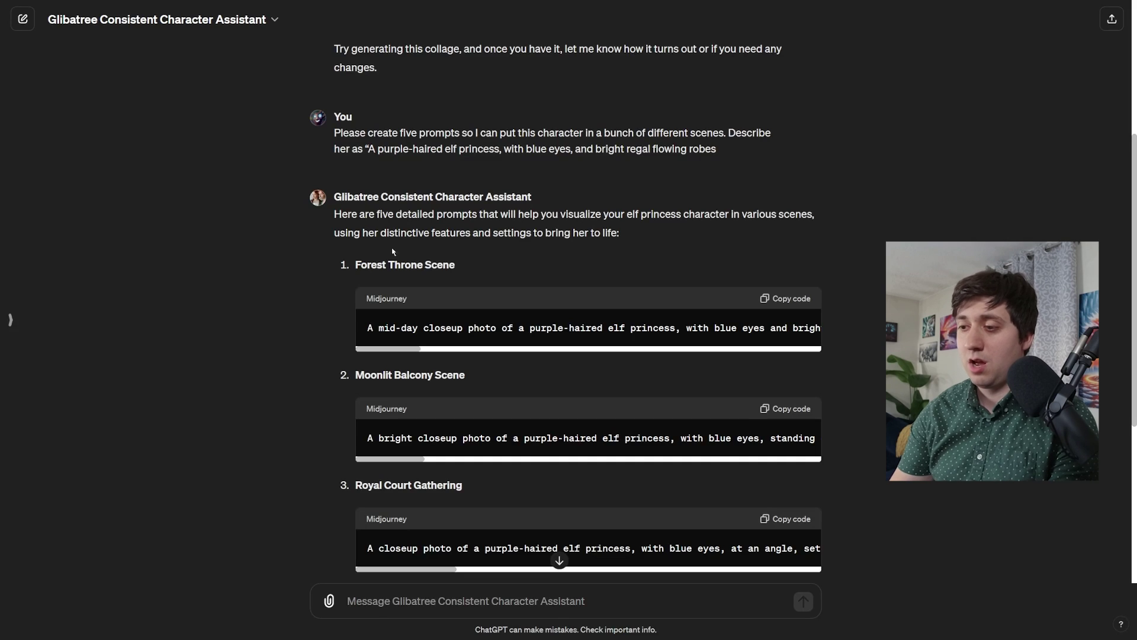
Step: Generate the Moonlit Balcony Scene prompt at 16:9 landscape
{"action": "left_click", "coordinate": [788, 408]}
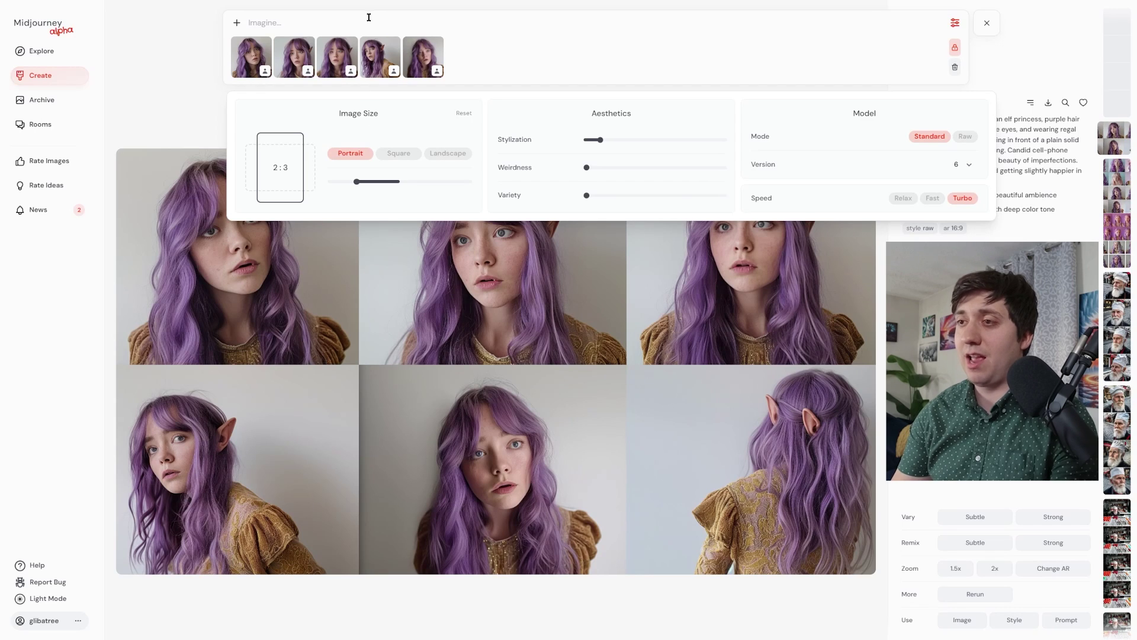
{"action": "key", "text": "ctrl+v"}
{"action": "left_click_drag", "start_coordinate": [362, 206], "coordinate": [458, 207]}
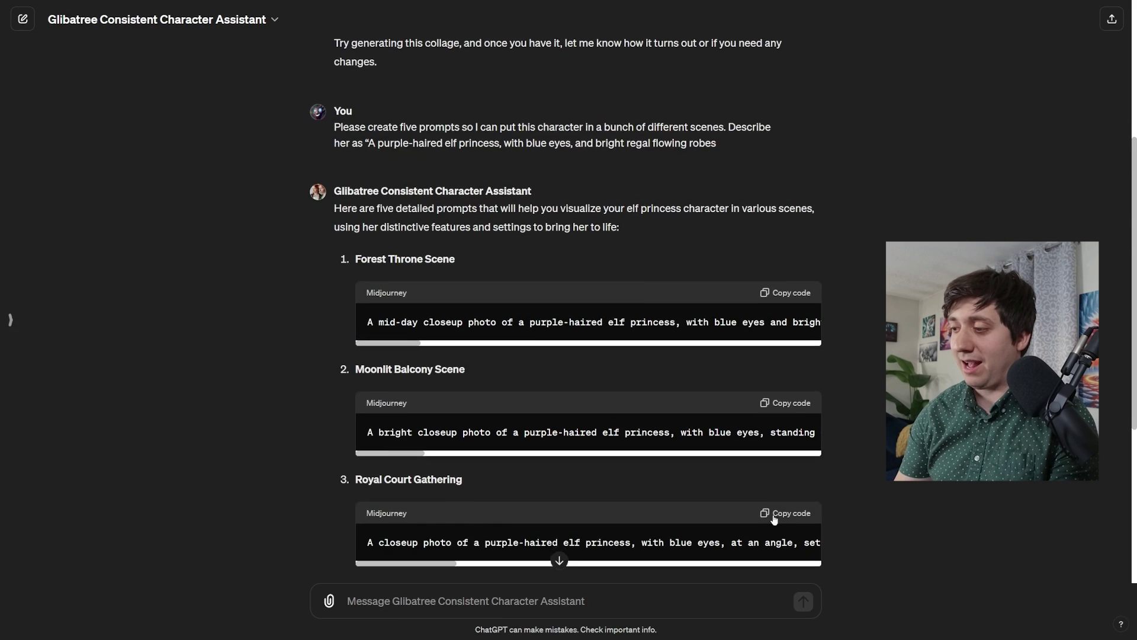
{"action": "scroll", "coordinate": [774, 520], "scroll_direction": "down", "scroll_amount": 4}
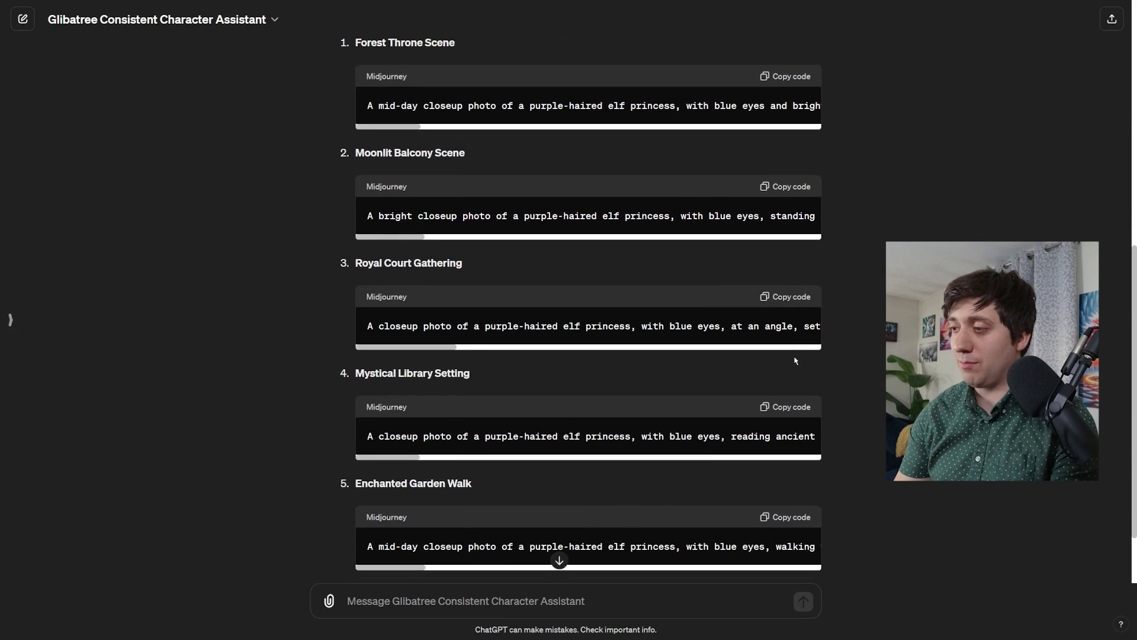
Step: Submit the Royal Court Gathering prompt at 1:1 square
{"action": "left_click", "coordinate": [788, 300]}
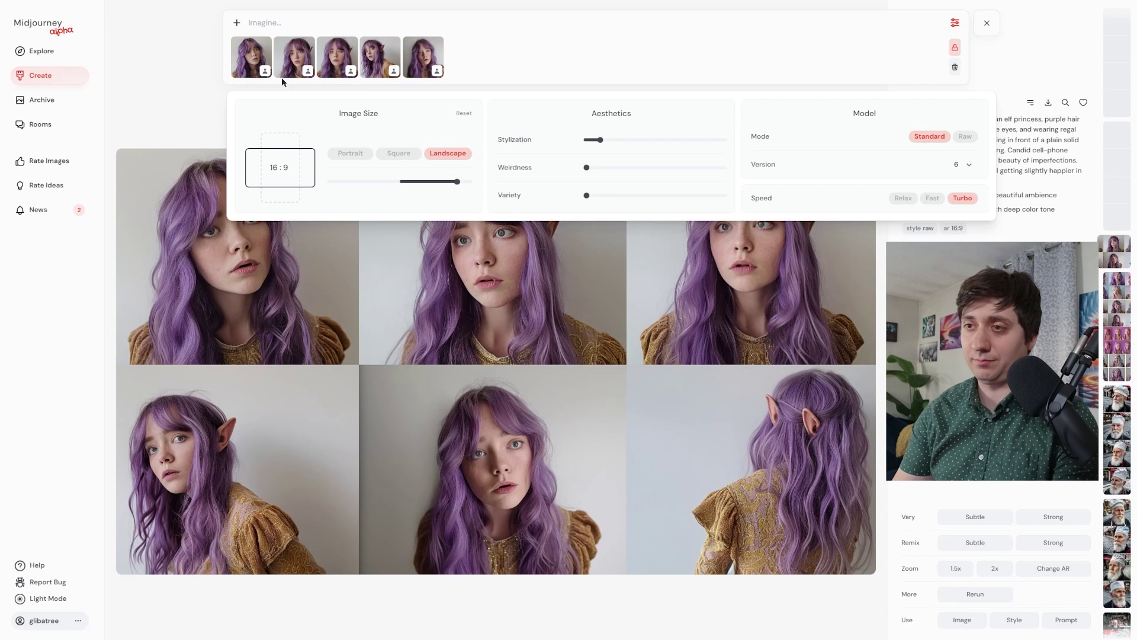
{"action": "left_click", "coordinate": [276, 35]}
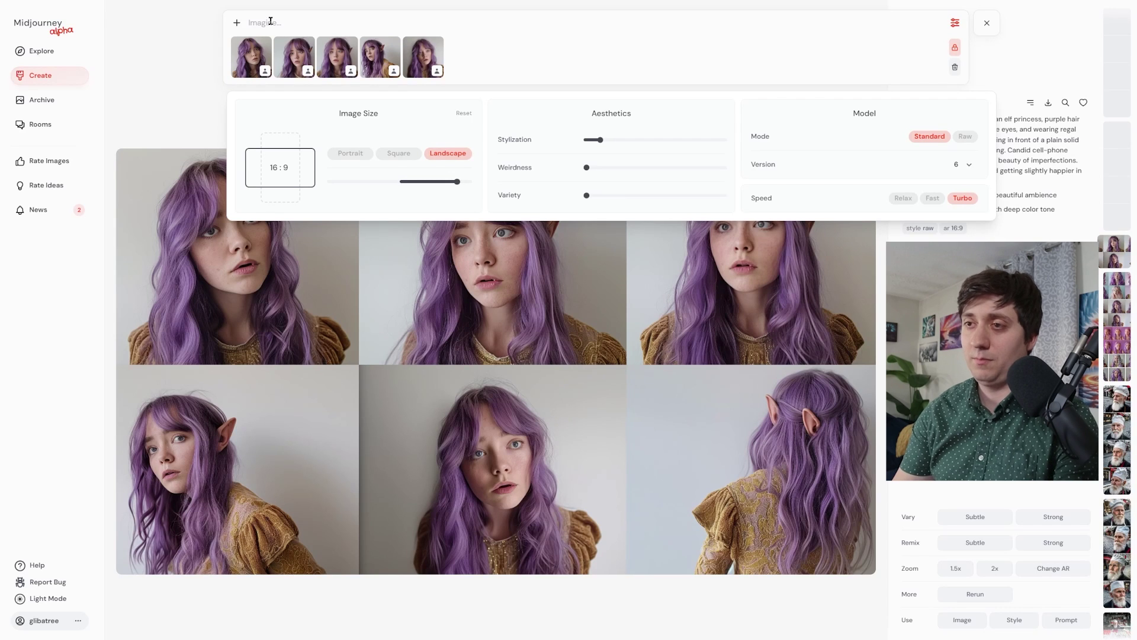
{"action": "key", "text": "ctrl+v"}
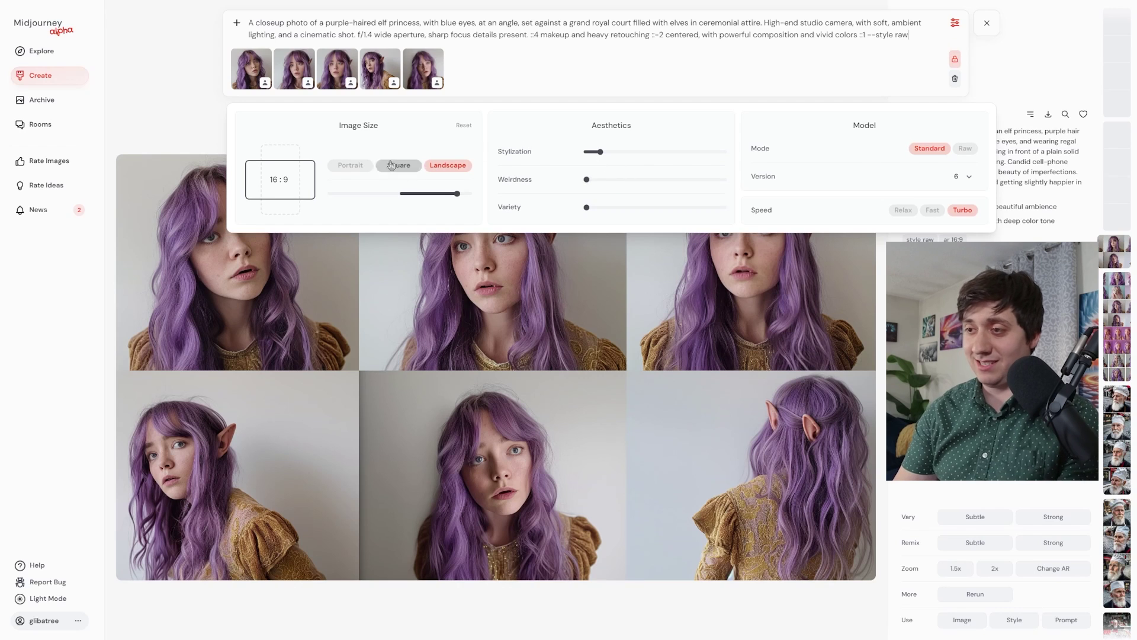
{"action": "left_click_drag", "start_coordinate": [457, 193], "coordinate": [400, 193]}
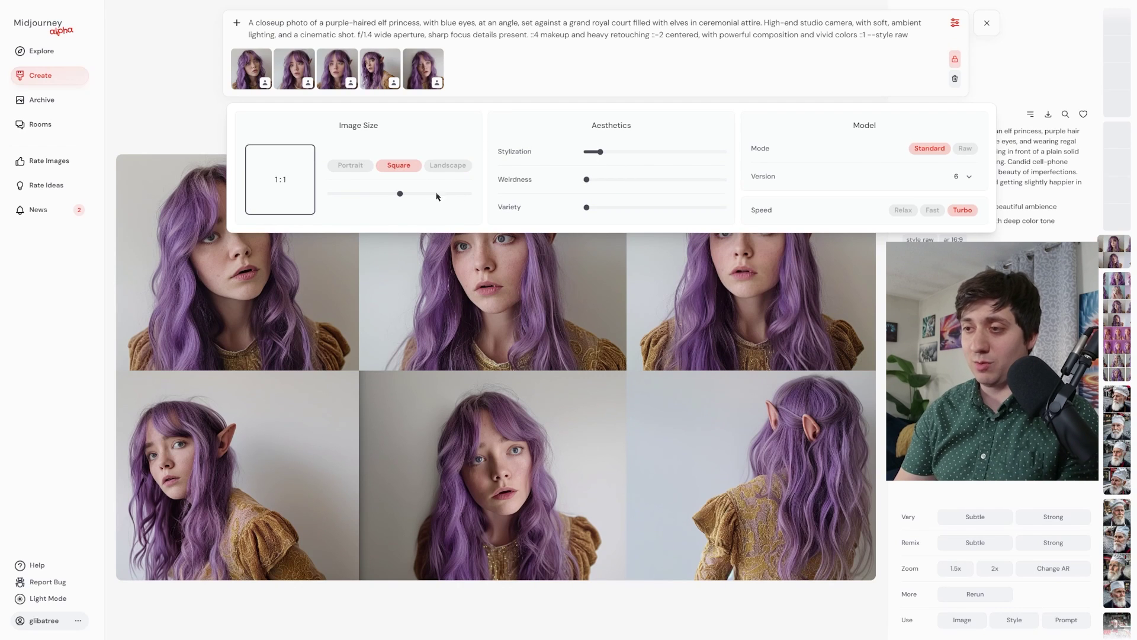
{"action": "key", "text": "ctrl+a"}
{"action": "key", "text": "BackSpace"}
Step: Copy the Mystical Library Setting prompt from ChatGPT into Midjourney's Imagine bar
{"action": "key", "text": "alt+Tab"}
{"action": "scroll", "coordinate": [784, 431], "scroll_direction": "down", "scroll_amount": 1}
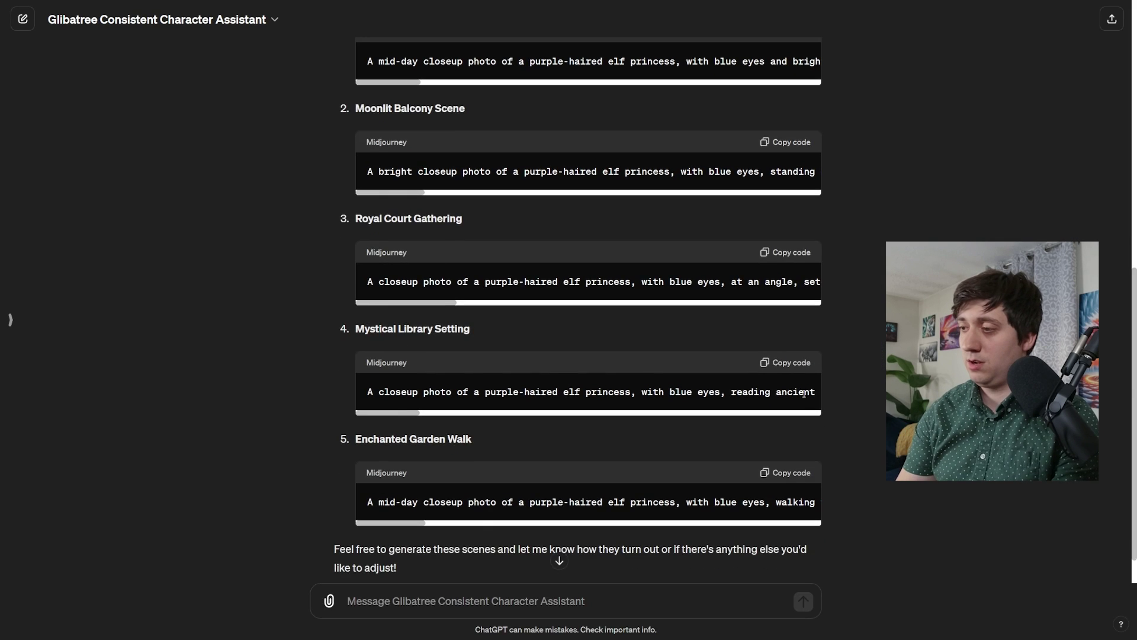
{"action": "left_click", "coordinate": [791, 362]}
{"action": "key", "text": "alt+Tab"}
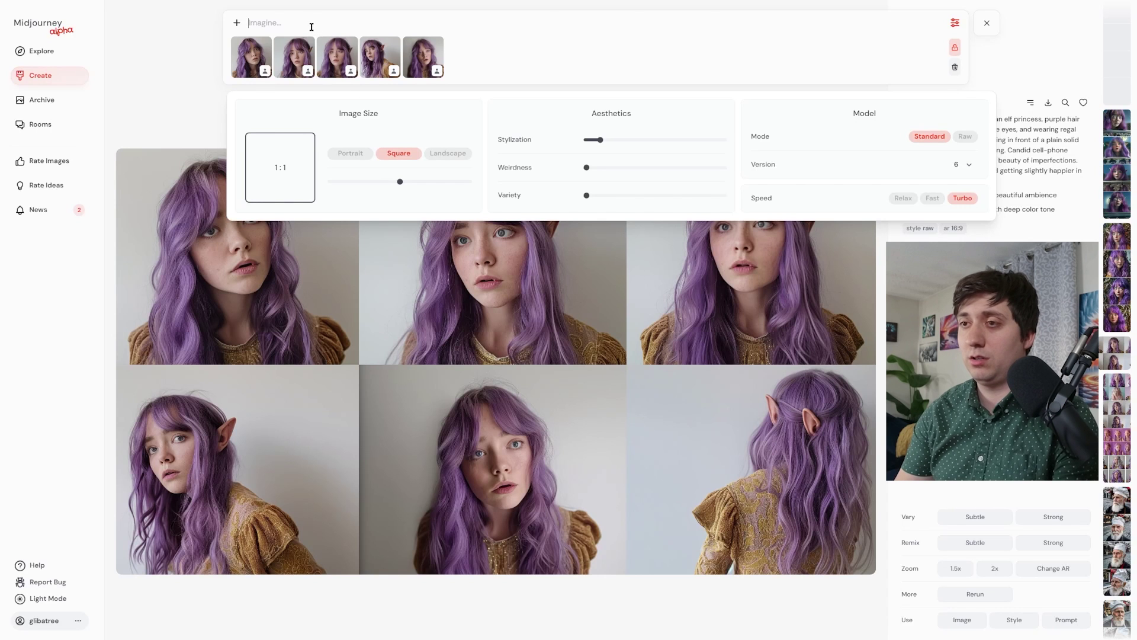
{"action": "key", "text": "ctrl+v"}
{"action": "left_click", "coordinate": [40, 78]}
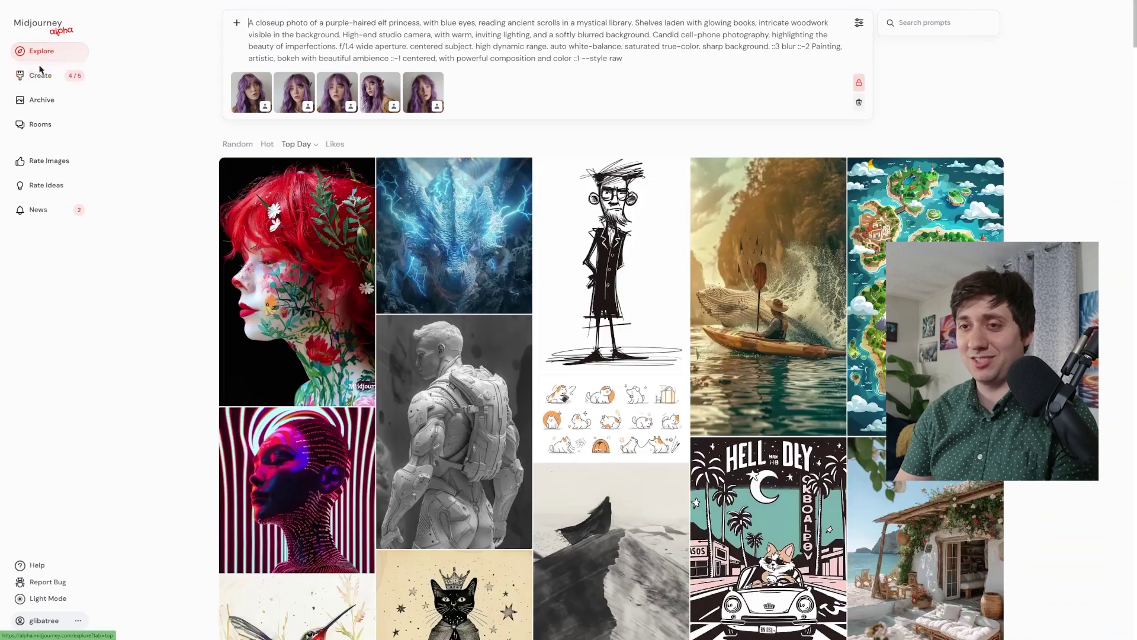
Step: Submit the Mystical Library Setting prompt
{"action": "scroll", "coordinate": [622, 187], "scroll_direction": "up", "scroll_amount": 5}
{"action": "scroll", "coordinate": [699, 182], "scroll_direction": "up", "scroll_amount": 3}
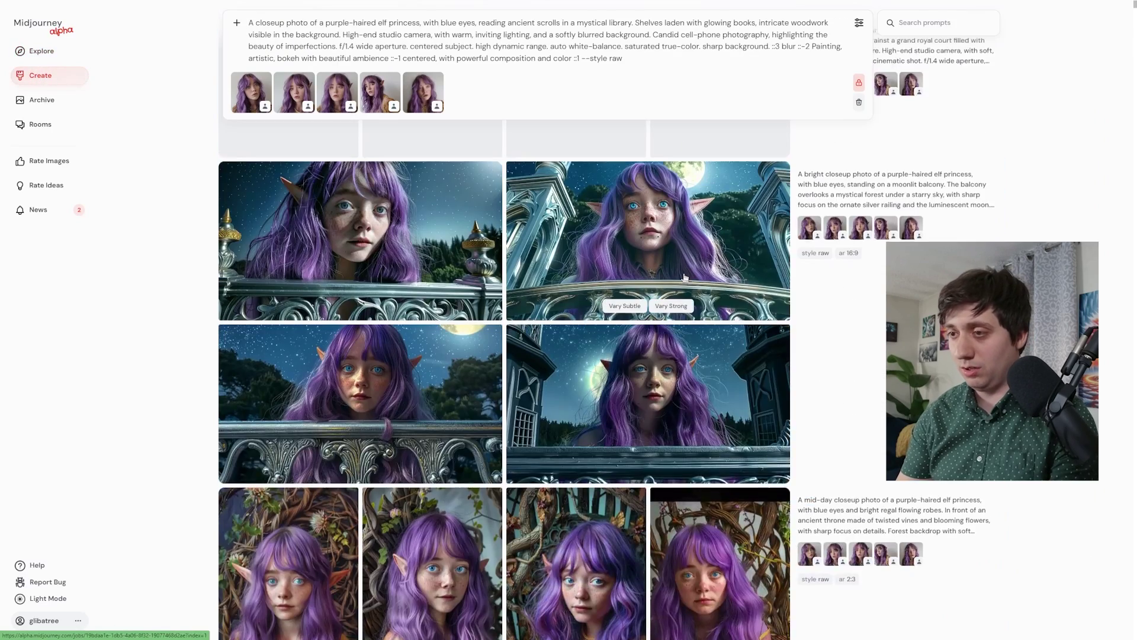
{"action": "key", "text": "Return"}
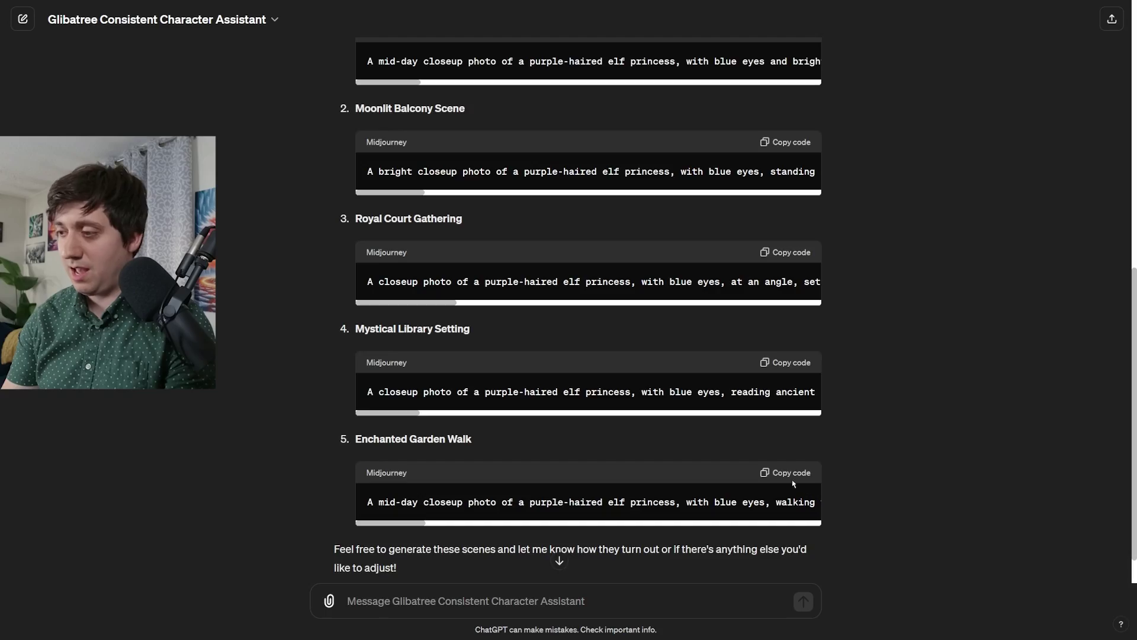
Step: Submit the Enchanted Garden Walk prompt and open its first image
{"action": "left_click", "coordinate": [787, 472]}
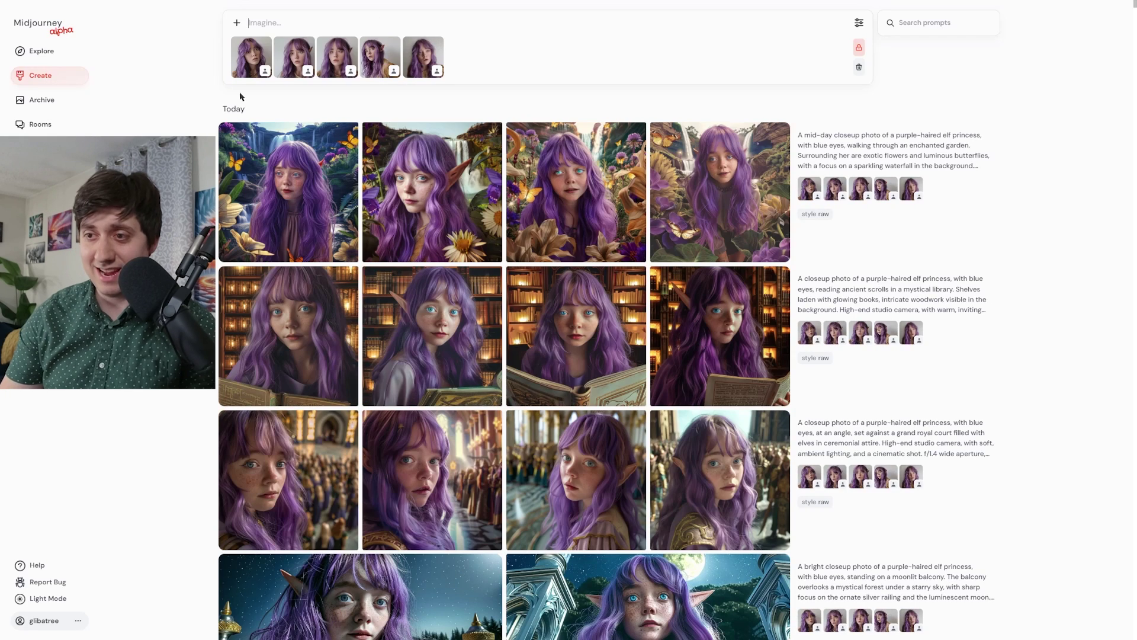
{"action": "scroll", "coordinate": [373, 177], "scroll_direction": "down", "scroll_amount": 2}
{"action": "scroll", "coordinate": [369, 169], "scroll_direction": "down", "scroll_amount": 8}
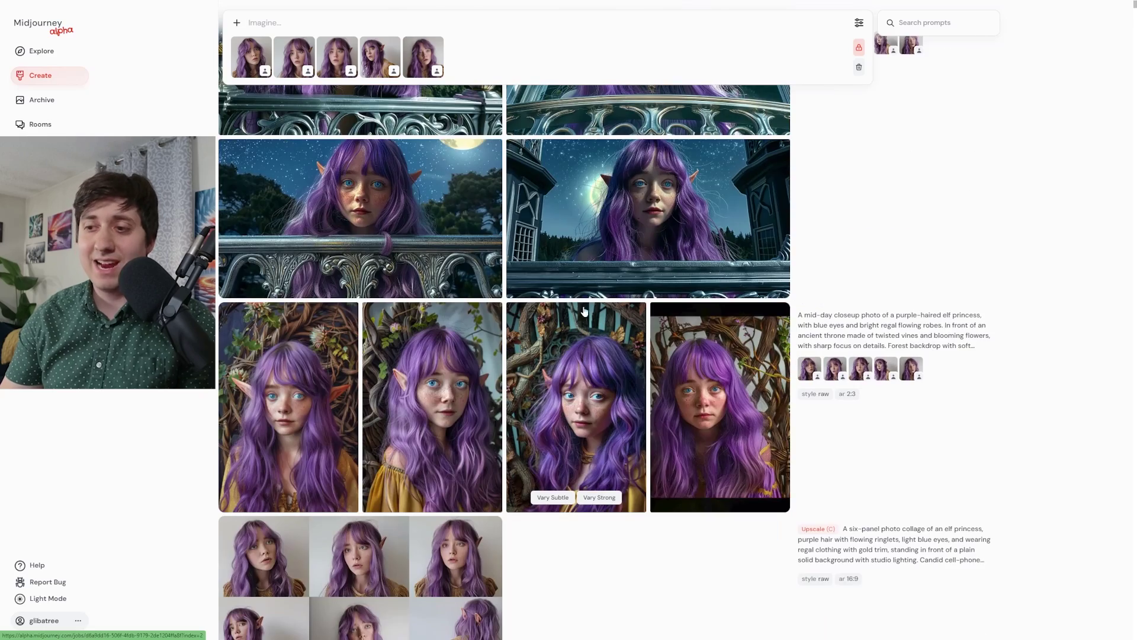
{"action": "scroll", "coordinate": [574, 323], "scroll_direction": "up", "scroll_amount": 10}
{"action": "scroll", "coordinate": [538, 354], "scroll_direction": "up", "scroll_amount": 1}
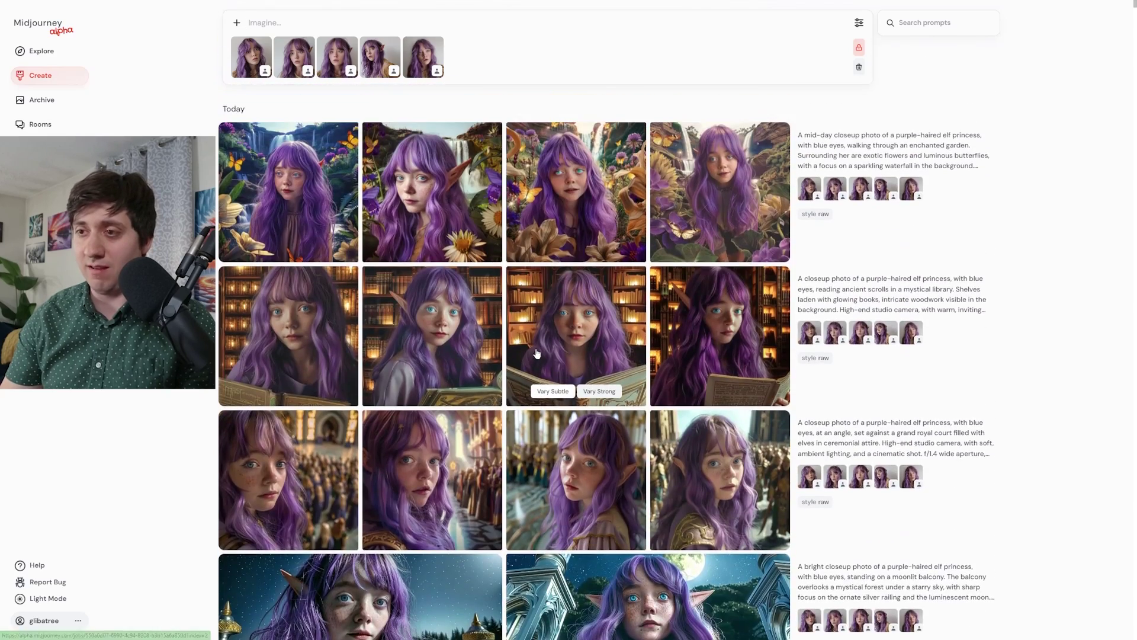
{"action": "left_click", "coordinate": [288, 195]}
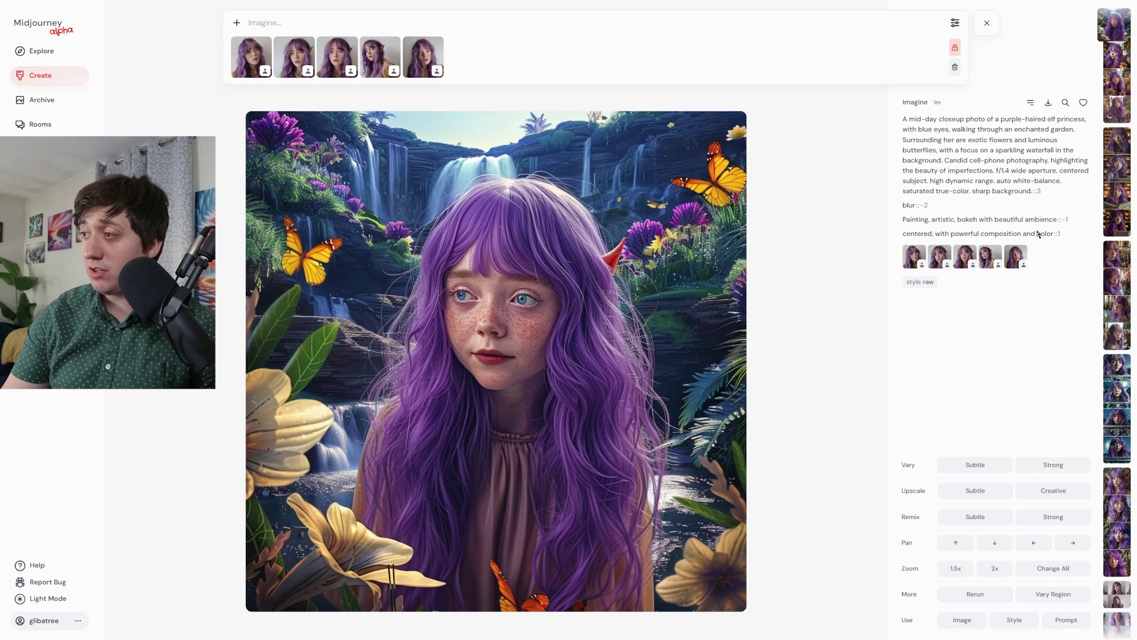
Step: Step through the garden, library, royal court, moonlit balcony and vine-throne renders, then close the viewer
{"action": "key", "text": "Down"}
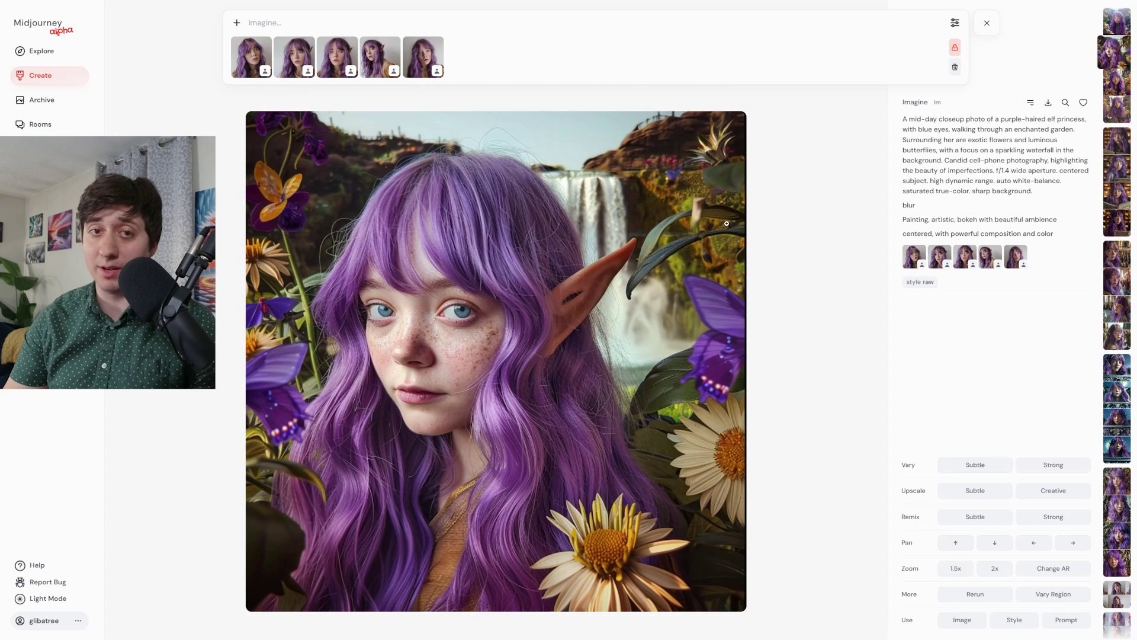
{"action": "key", "text": "Down"}
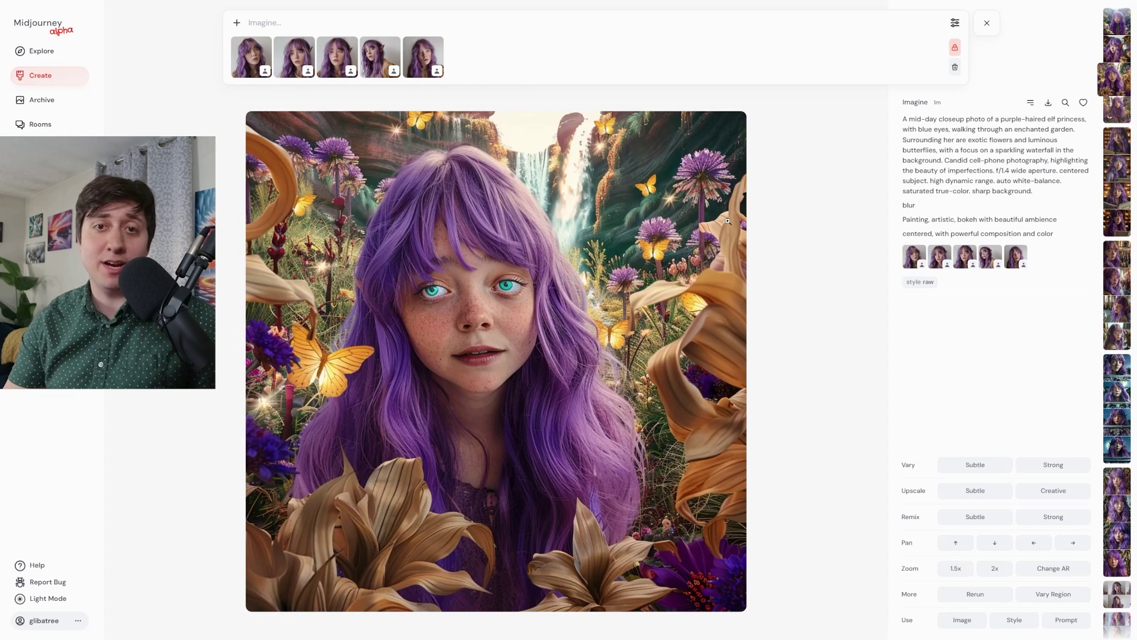
{"action": "key", "text": "Down"}
{"action": "key", "text": "Down"}
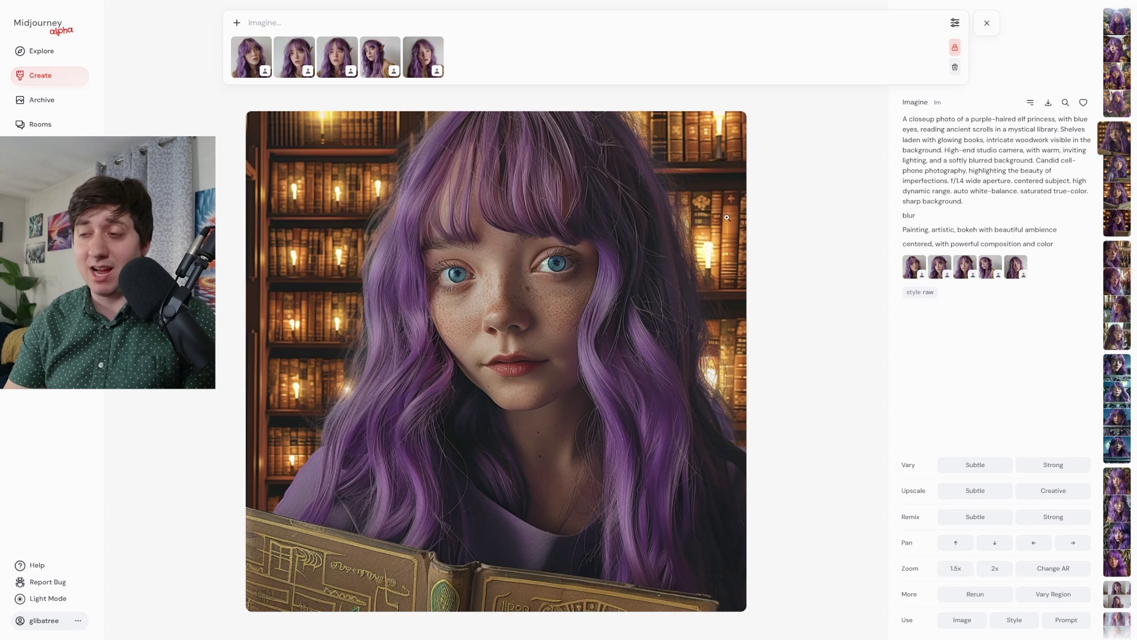
{"action": "key", "text": "Down"}
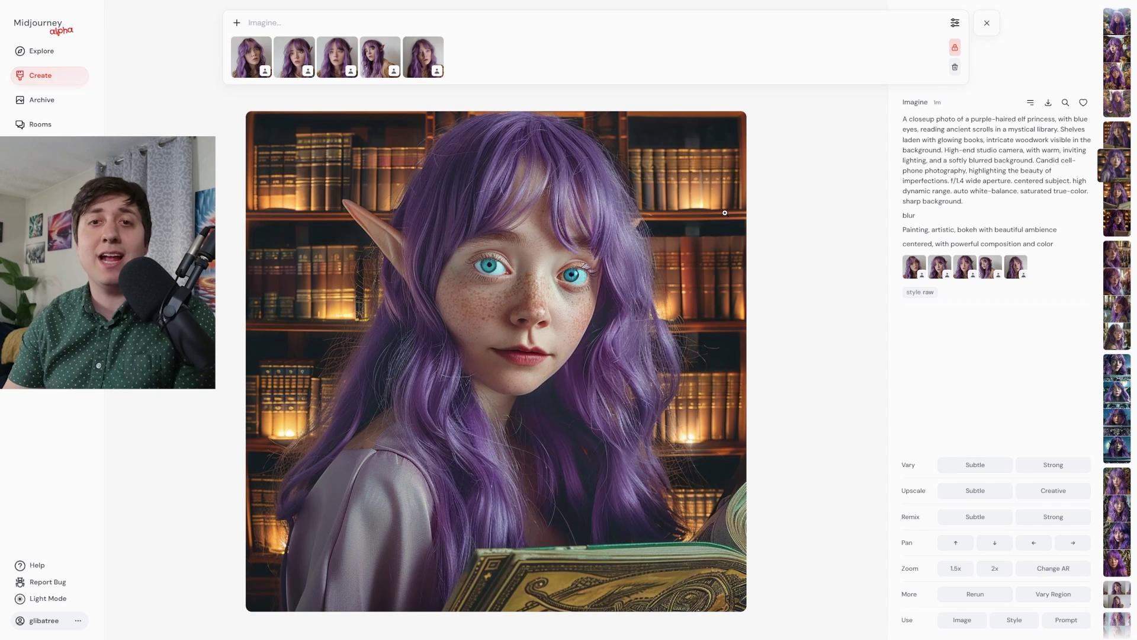
{"action": "key", "text": "Down"}
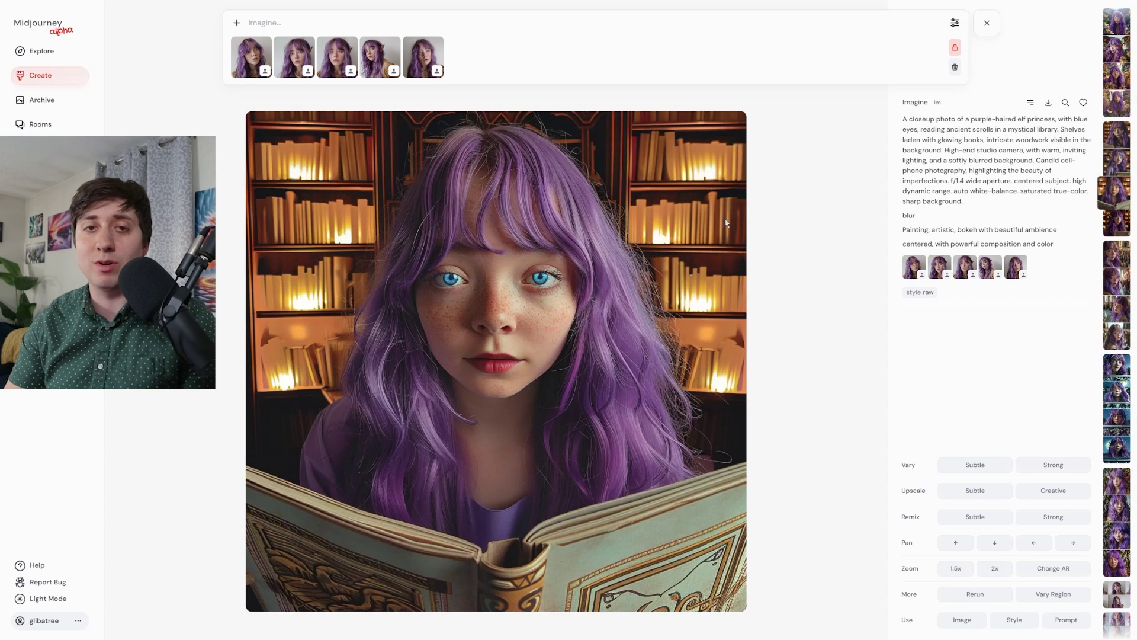
{"action": "key", "text": "Down"}
{"action": "key", "text": "Down"}
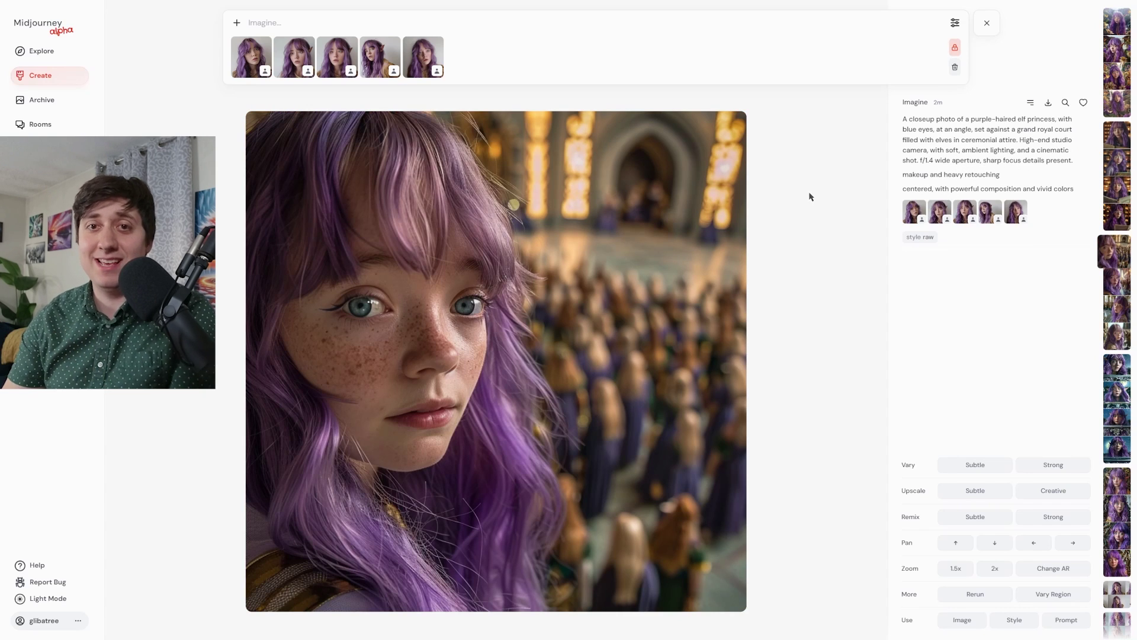
{"action": "key", "text": "Down"}
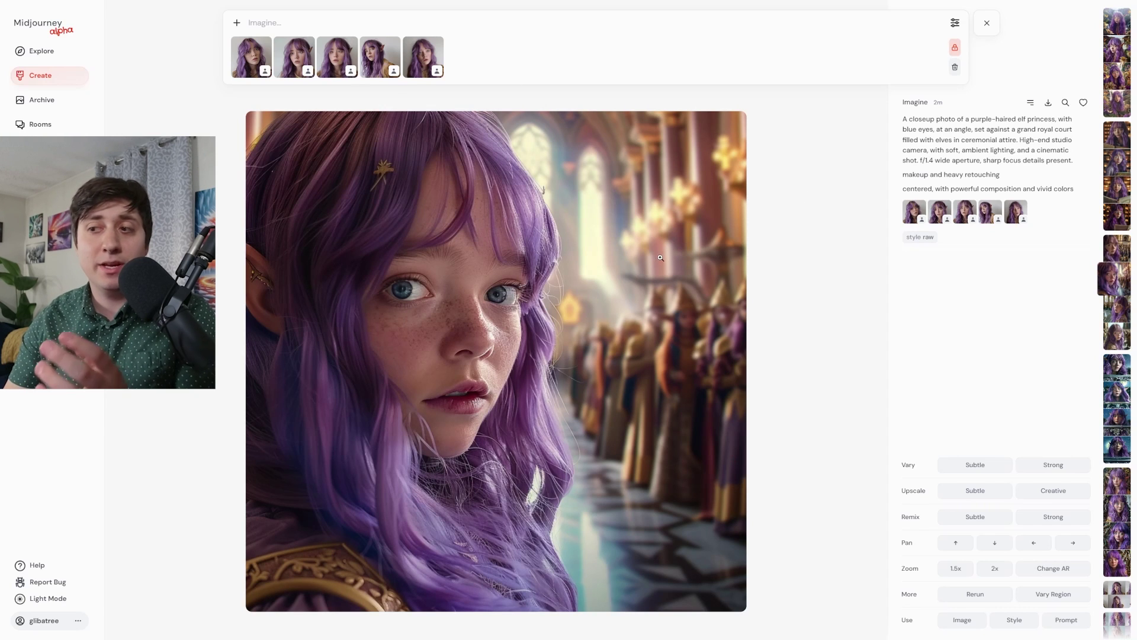
{"action": "key", "text": "Down"}
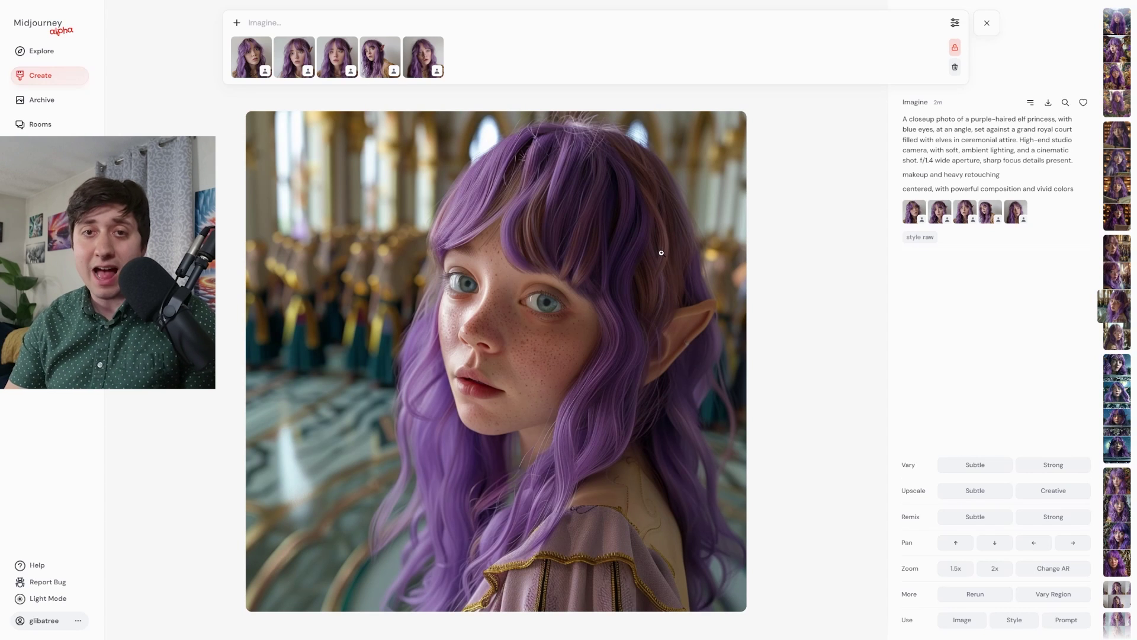
{"action": "key", "text": "Down"}
{"action": "key", "text": "Down"}
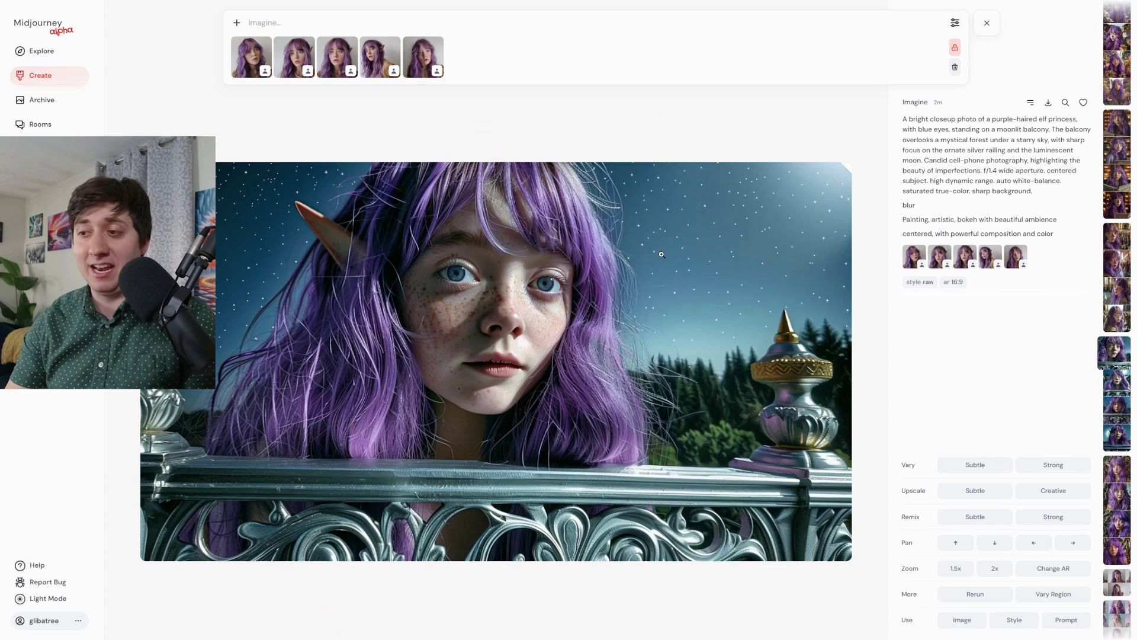
{"action": "key", "text": "Down"}
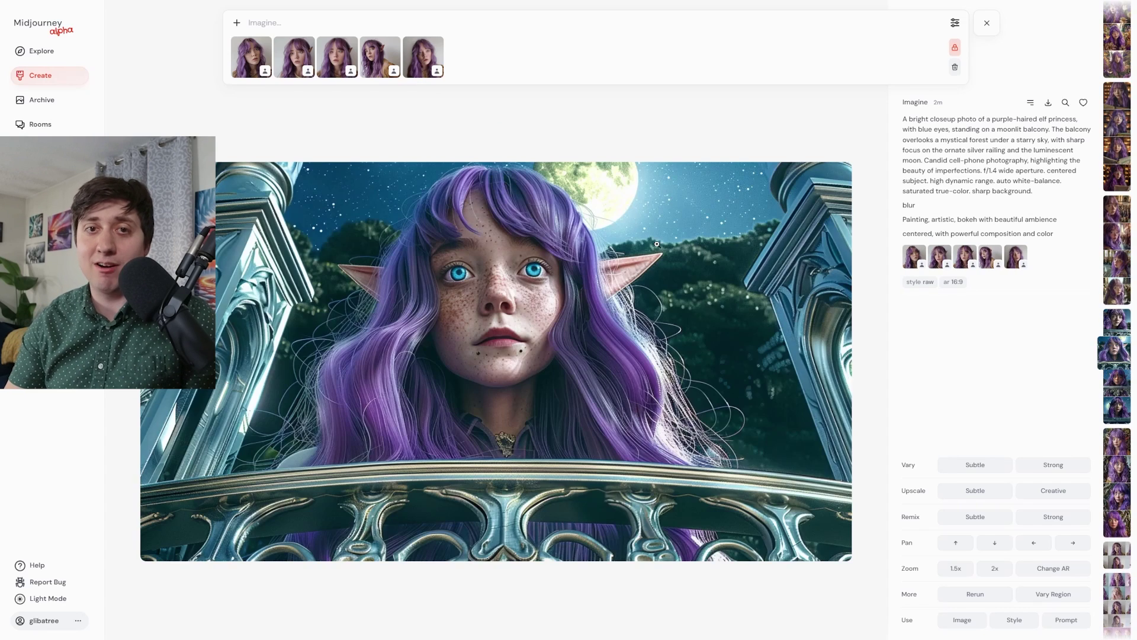
{"action": "key", "text": "Down"}
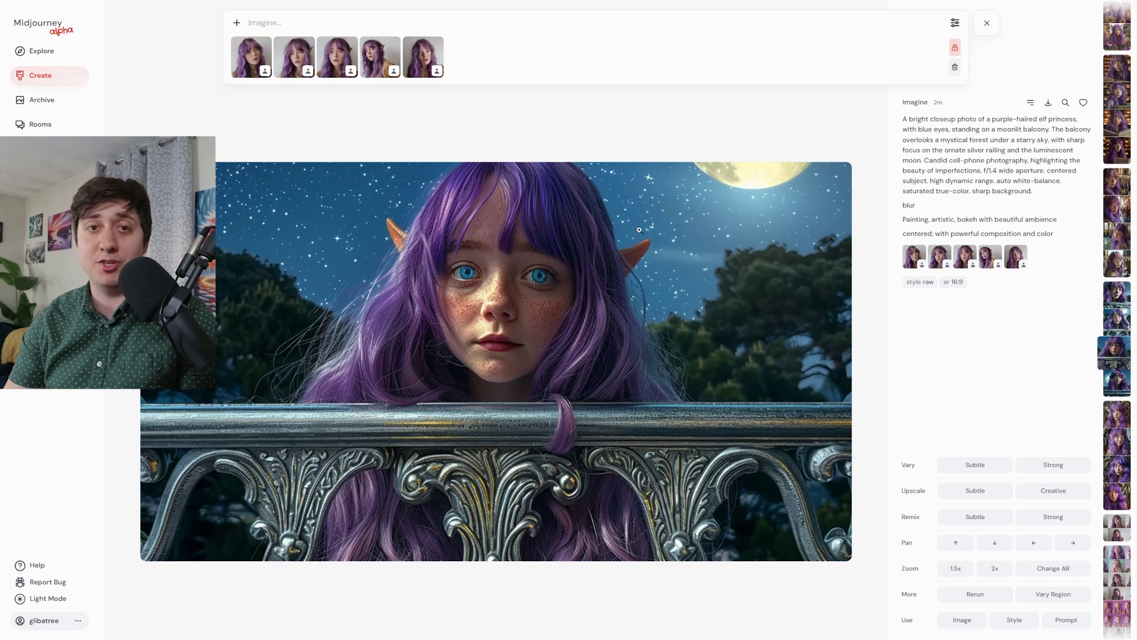
{"action": "key", "text": "Down"}
{"action": "key", "text": "Down"}
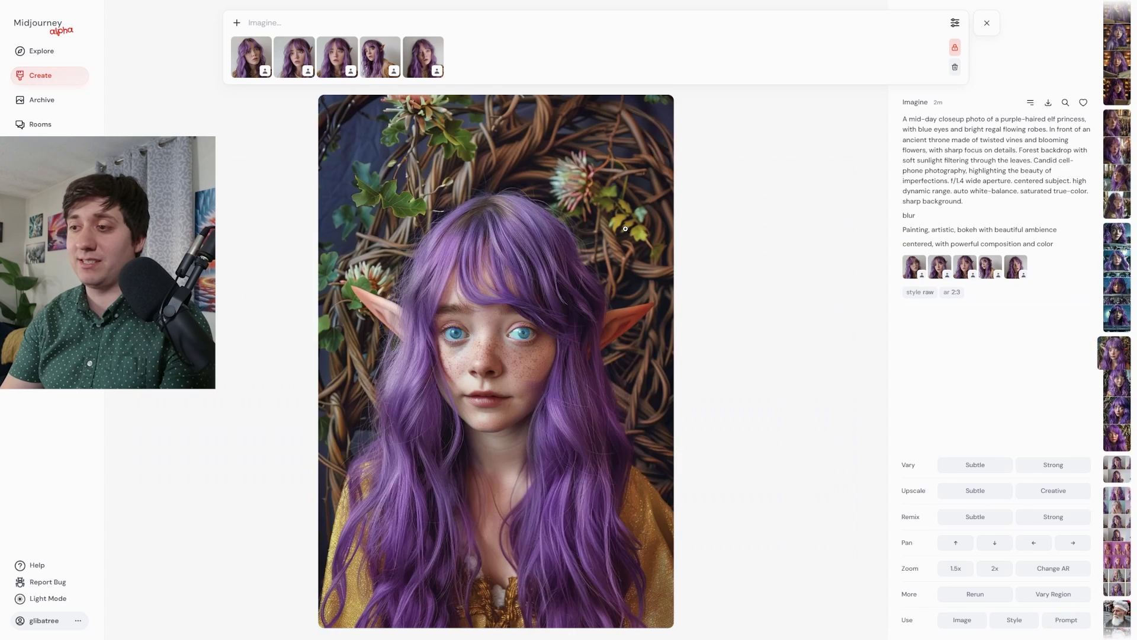
{"action": "key", "text": "Down"}
{"action": "key", "text": "Down"}
{"action": "key", "text": "Down"}
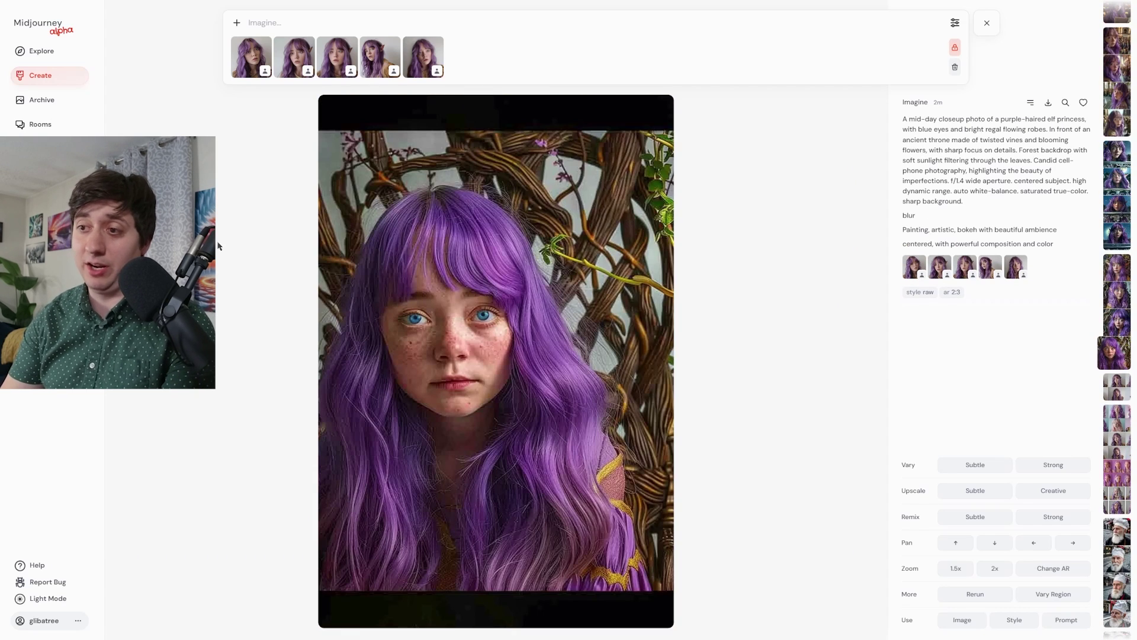
{"action": "key", "text": "Escape"}
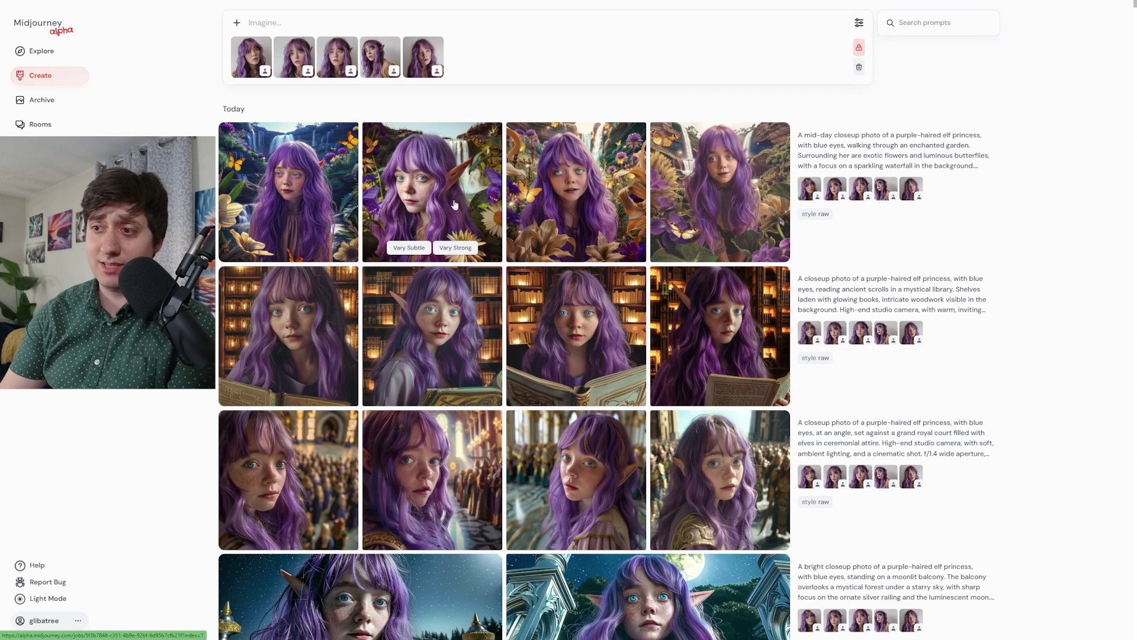
{"action": "scroll", "coordinate": [525, 253], "scroll_direction": "down", "scroll_amount": 3}
{"action": "scroll", "coordinate": [525, 252], "scroll_direction": "down", "scroll_amount": 4}
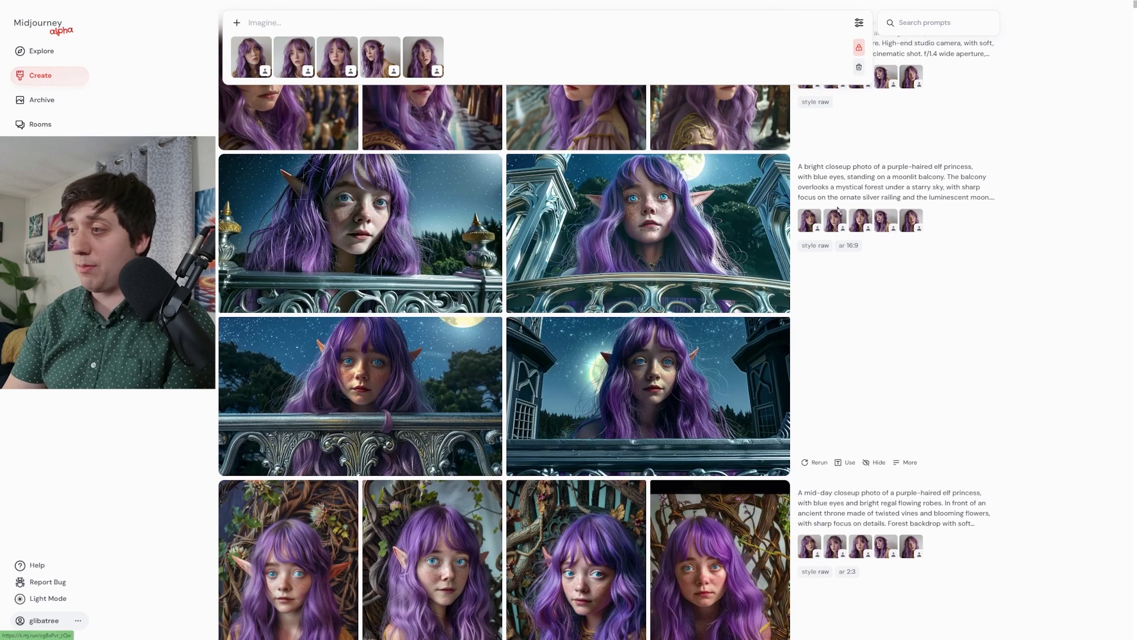
{"action": "left_click_drag", "start_coordinate": [833, 170], "coordinate": [871, 170]}
{"action": "scroll", "coordinate": [856, 196], "scroll_direction": "up", "scroll_amount": 4}
{"action": "scroll", "coordinate": [868, 243], "scroll_direction": "down", "scroll_amount": 10}
{"action": "left_click_drag", "start_coordinate": [865, 137], "coordinate": [881, 137]}
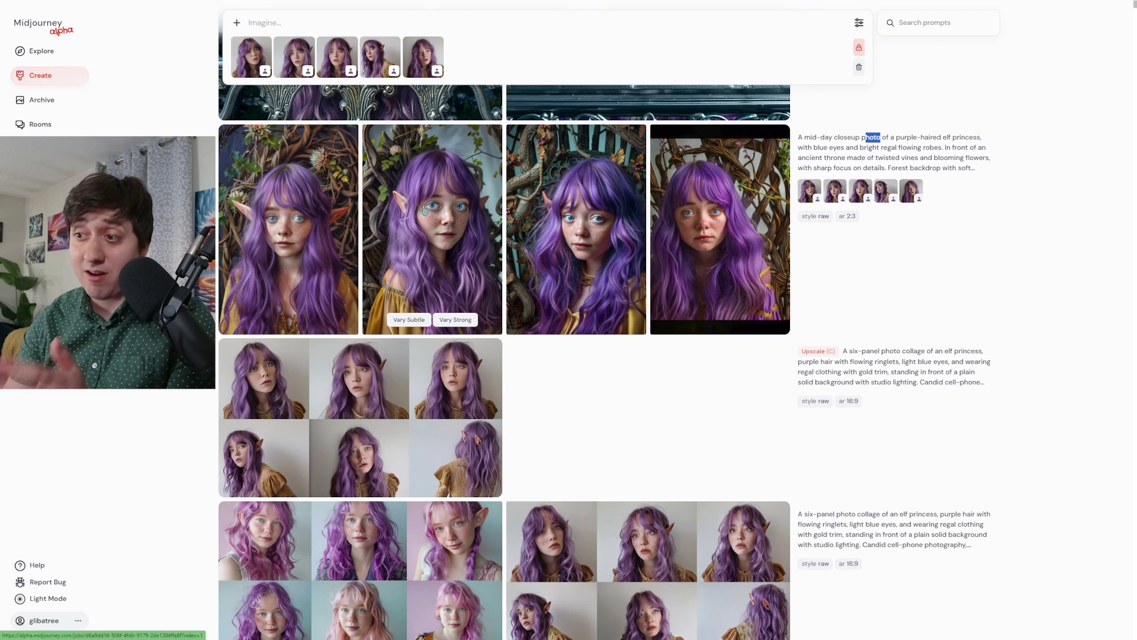
{"action": "scroll", "coordinate": [425, 211], "scroll_direction": "up", "scroll_amount": 3}
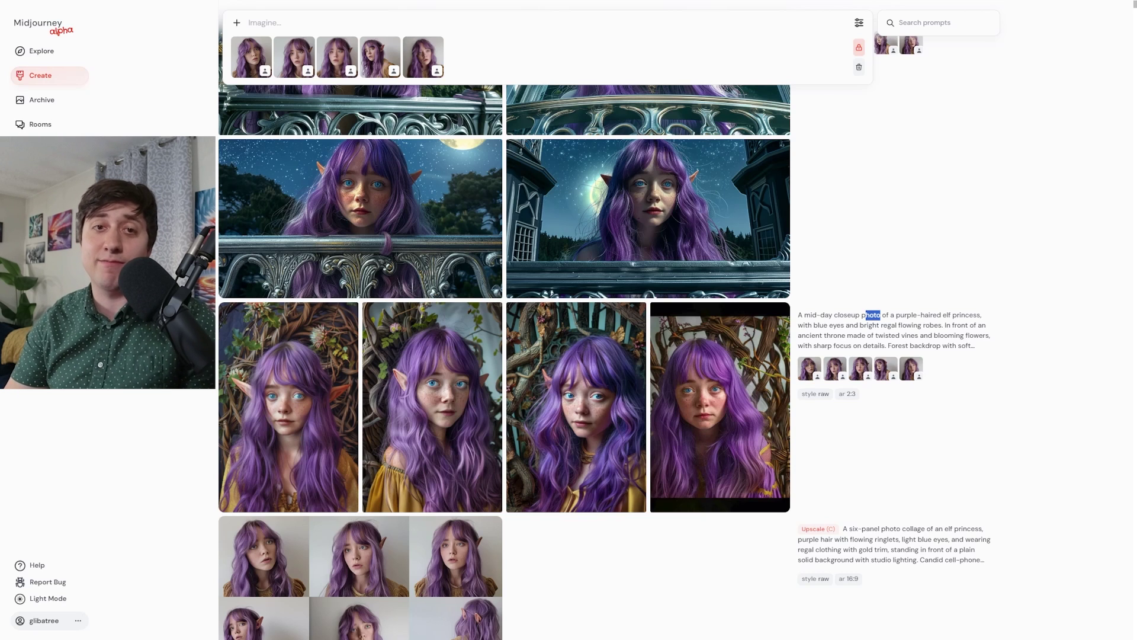
{"action": "scroll", "coordinate": [433, 331], "scroll_direction": "up", "scroll_amount": 10}
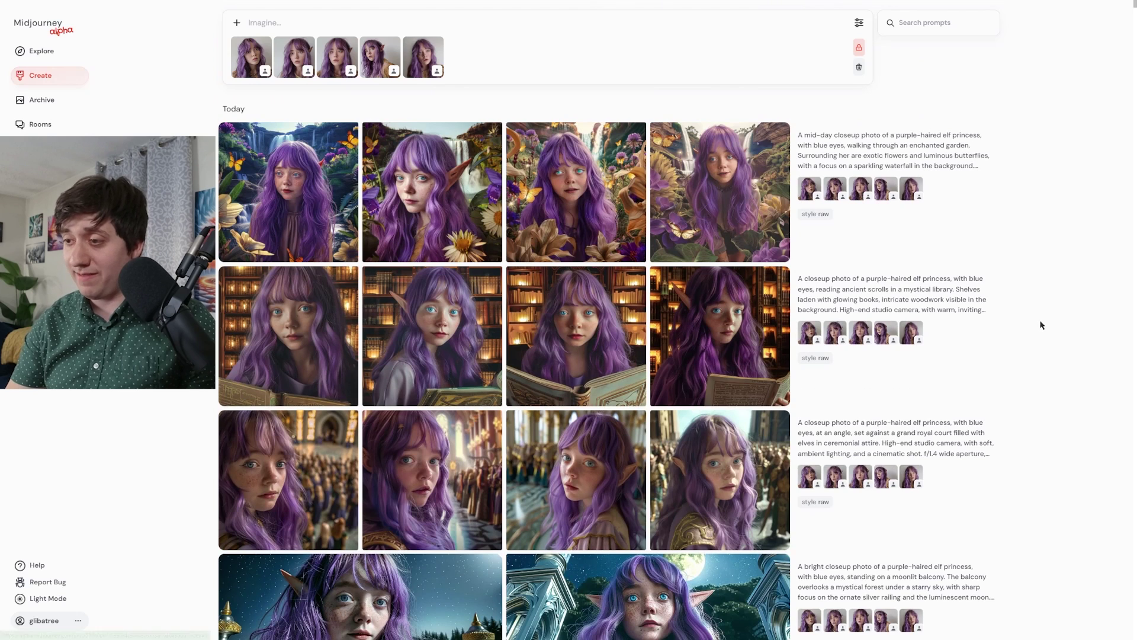
{"action": "scroll", "coordinate": [686, 295], "scroll_direction": "down", "scroll_amount": 1}
Step: Pan the fourth royal court elf princess image downward
{"action": "left_click", "coordinate": [711, 408]}
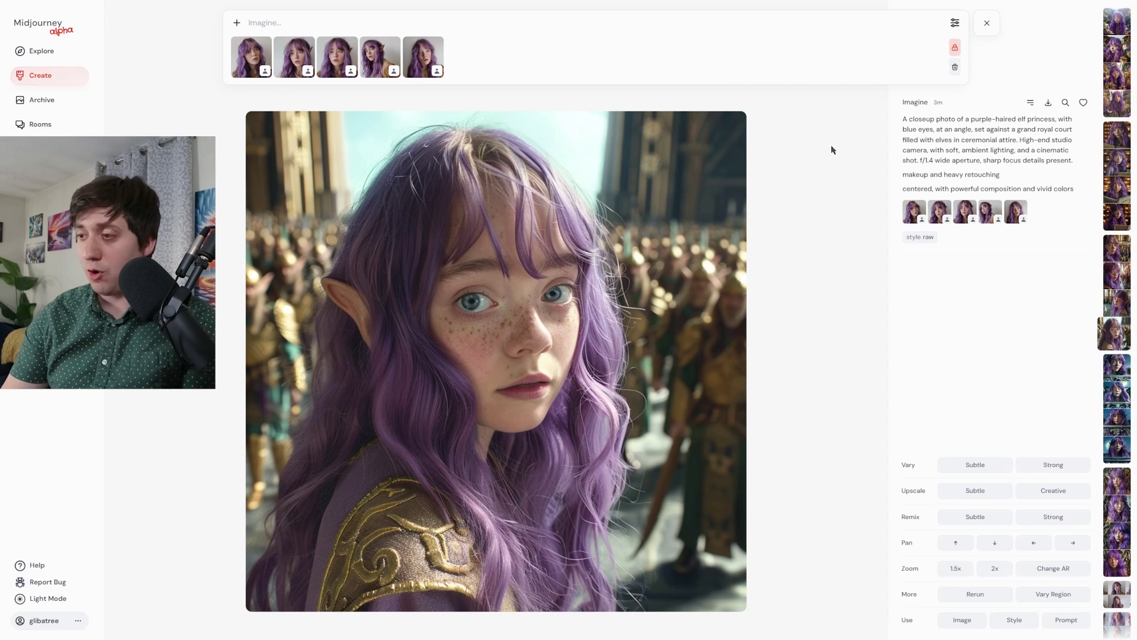
{"action": "left_click", "coordinate": [993, 544]}
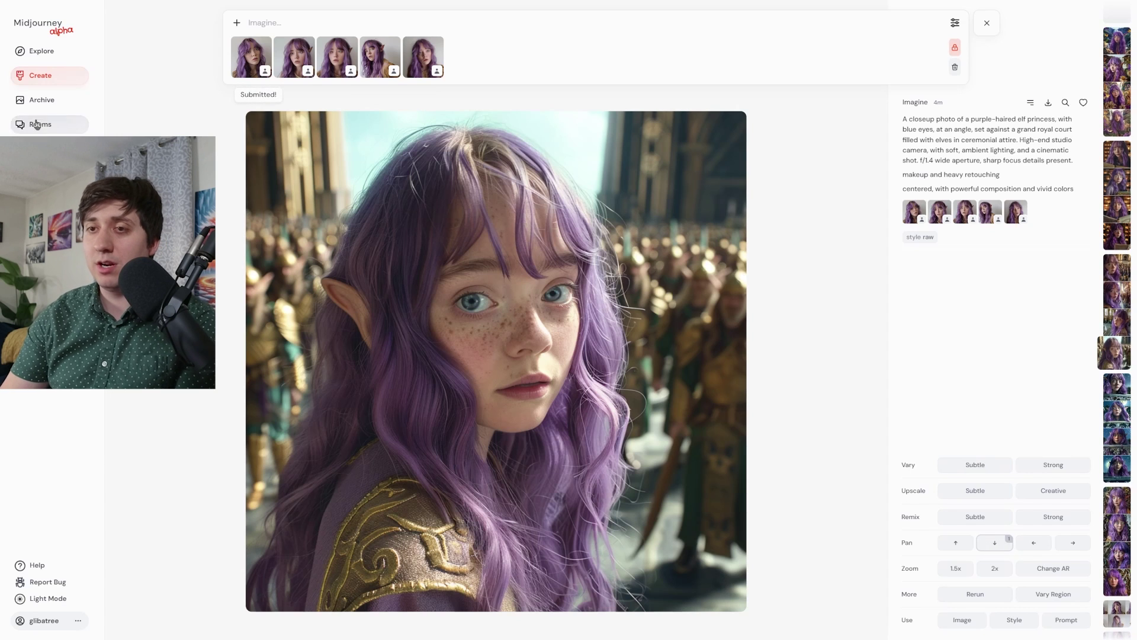
{"action": "left_click", "coordinate": [45, 78]}
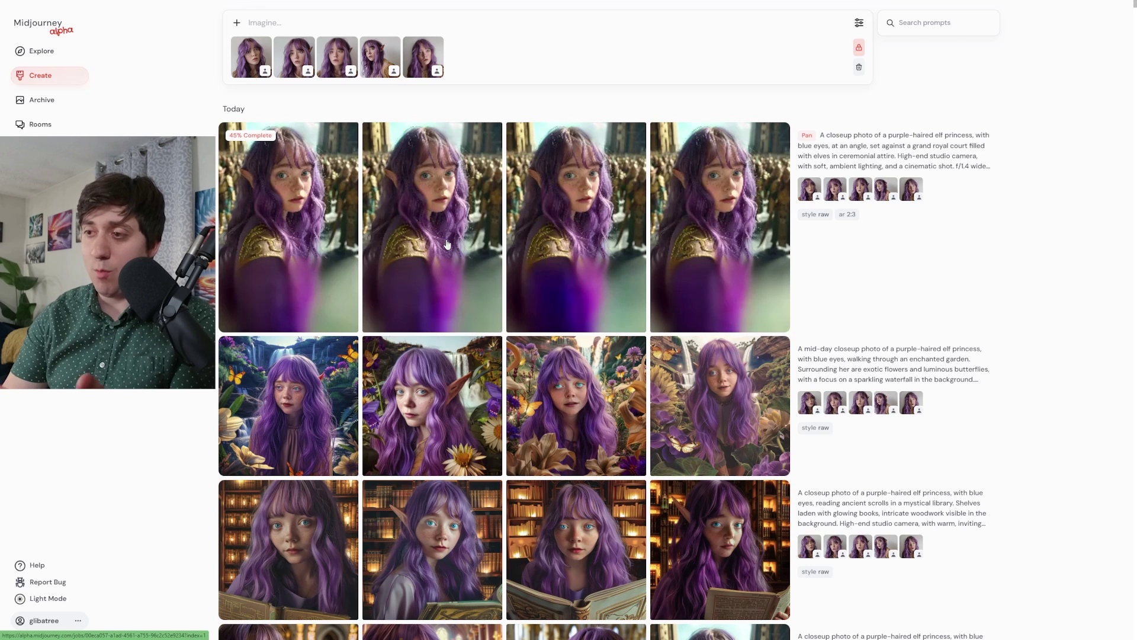
Step: Zoom the fourth panned royal-court result out 2x and open the finished zoomed-out hall image
{"action": "left_click", "coordinate": [708, 225]}
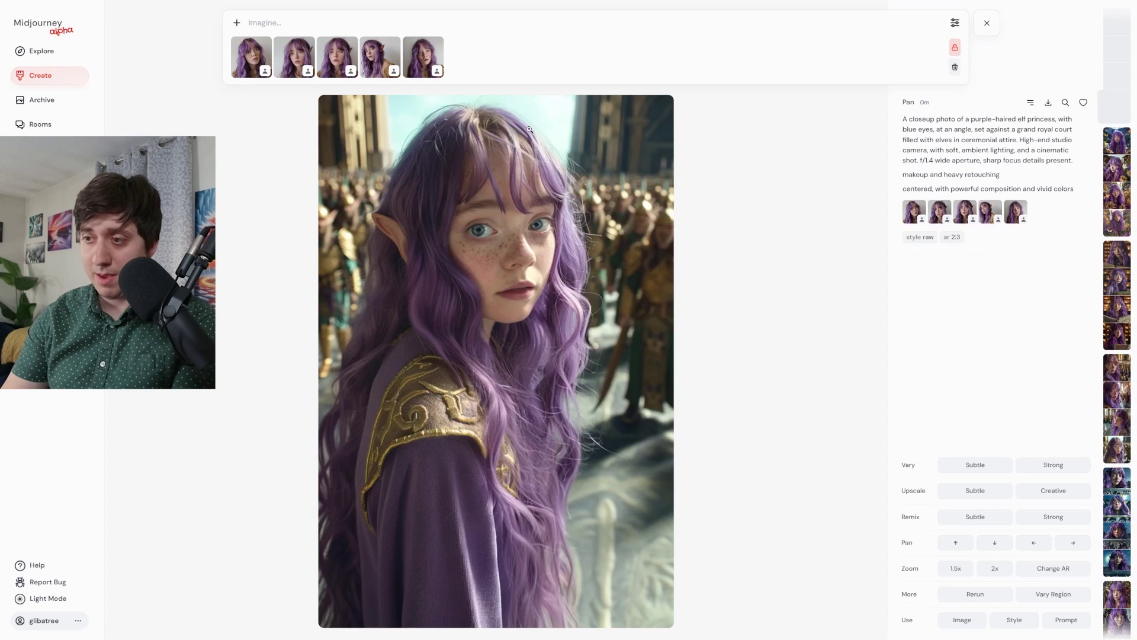
{"action": "left_click", "coordinate": [991, 572]}
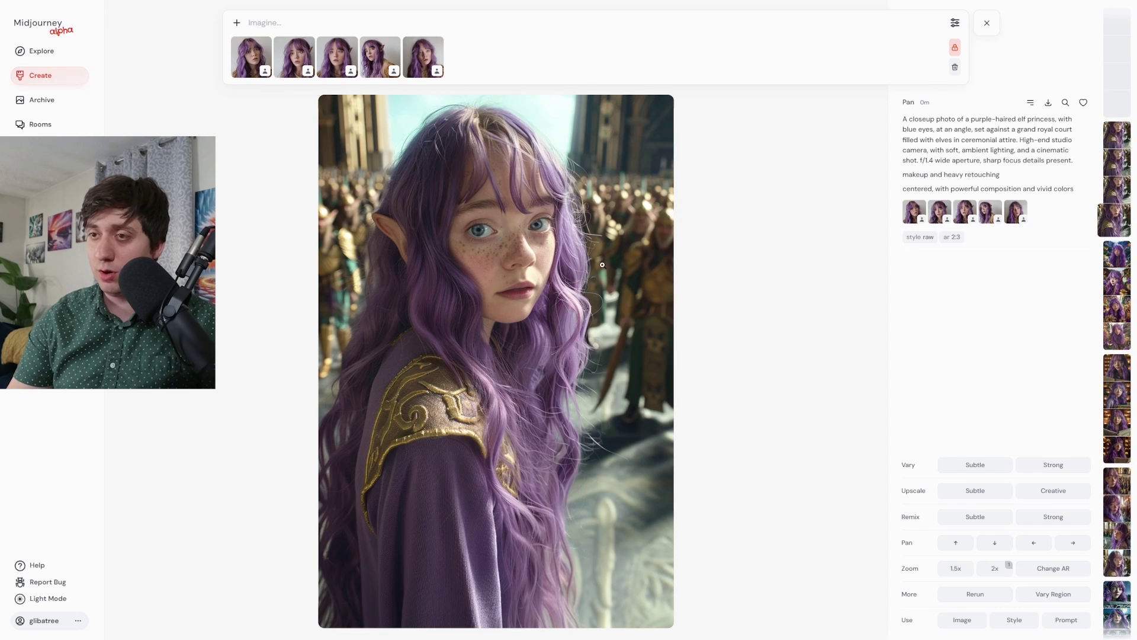
{"action": "left_click", "coordinate": [52, 77]}
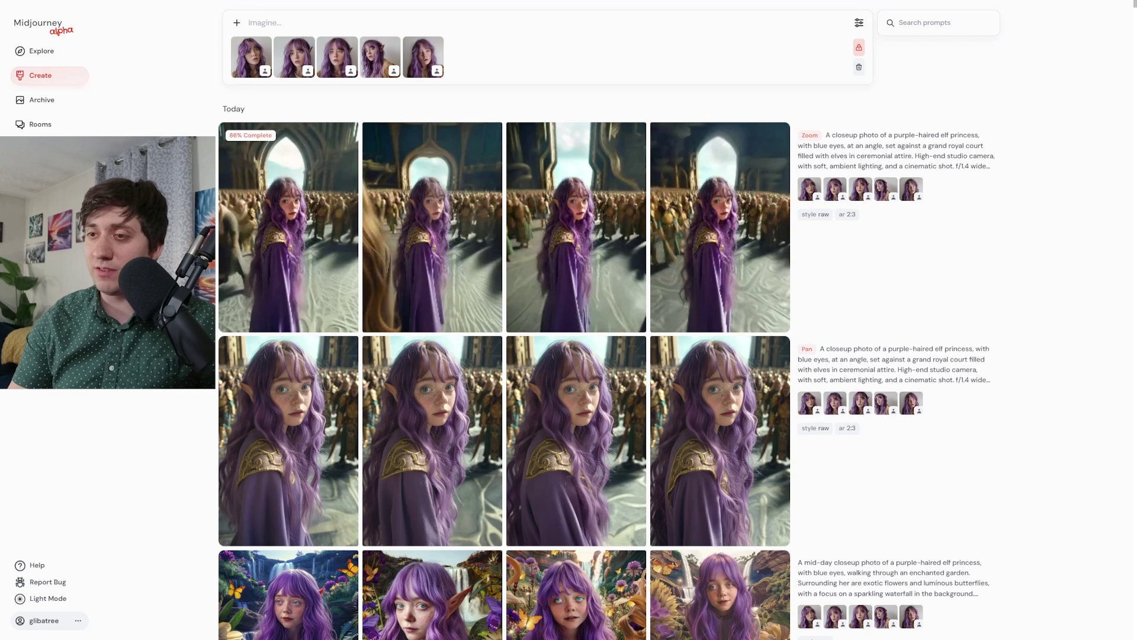
{"action": "left_click", "coordinate": [537, 261]}
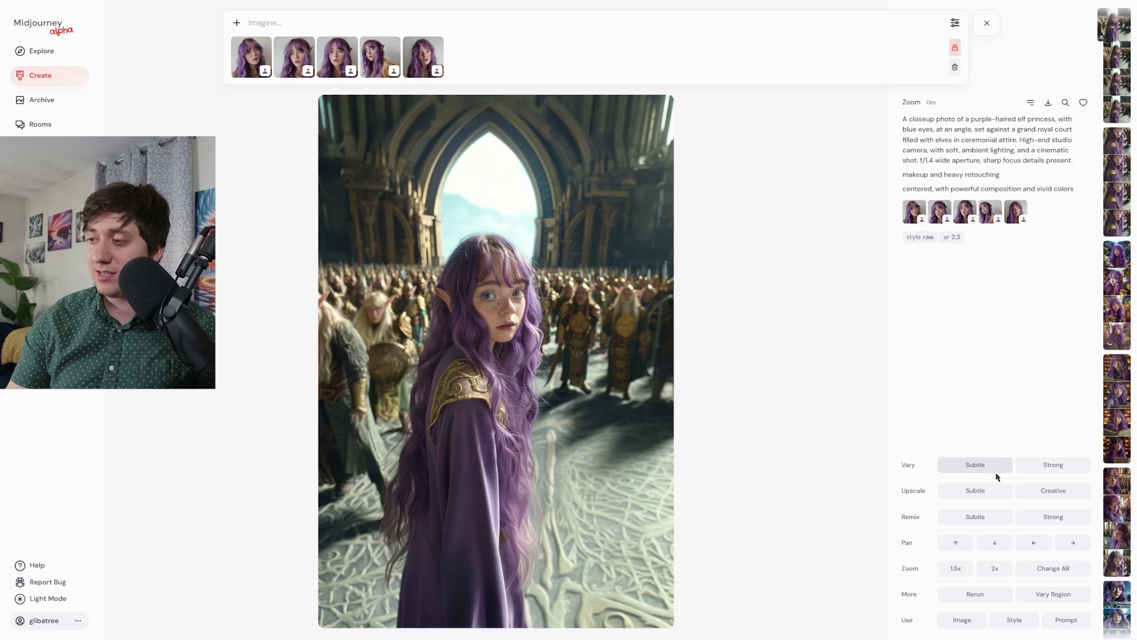
Step: Lasso the crowd left and right of the elf, delete the --cref links, and submit Vary Region
{"action": "left_click", "coordinate": [1052, 594]}
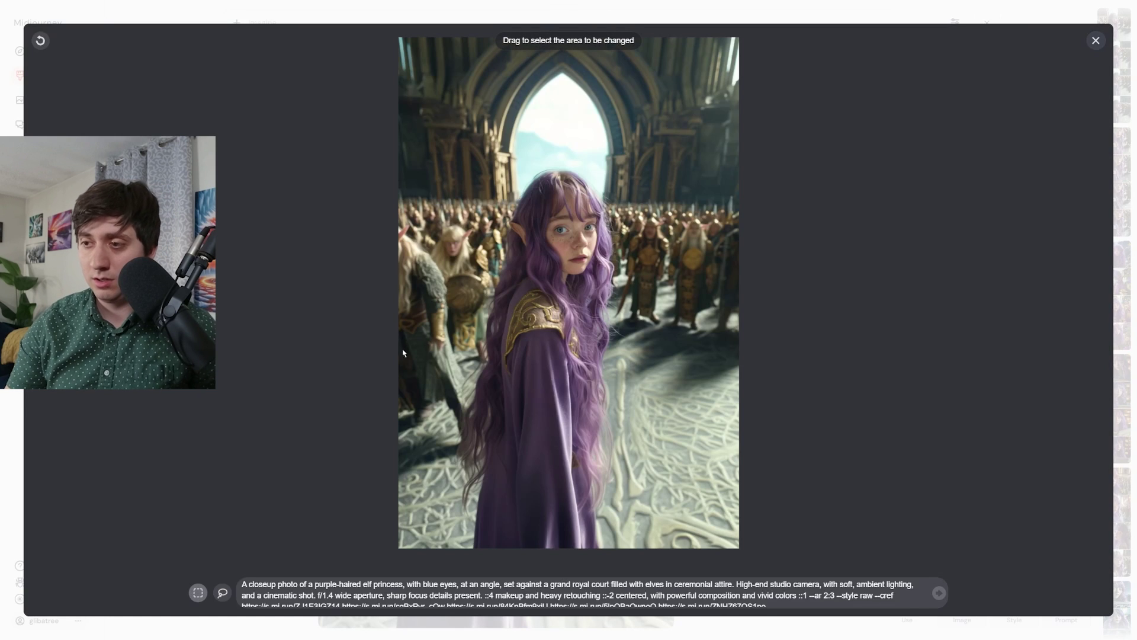
{"action": "left_click", "coordinate": [224, 592]}
{"action": "mouse_move", "coordinate": [479, 248]}
{"action": "left_mouse_down"}
{"action": "mouse_move", "coordinate": [465, 220]}
{"action": "mouse_move", "coordinate": [414, 218]}
{"action": "mouse_move", "coordinate": [392, 221]}
{"action": "mouse_move", "coordinate": [381, 243]}
{"action": "mouse_move", "coordinate": [479, 249]}
{"action": "left_mouse_up"}
{"action": "left_click_drag", "start_coordinate": [667, 220], "coordinate": [666, 240]}
{"action": "left_click_drag", "start_coordinate": [768, 601], "coordinate": [839, 589]}
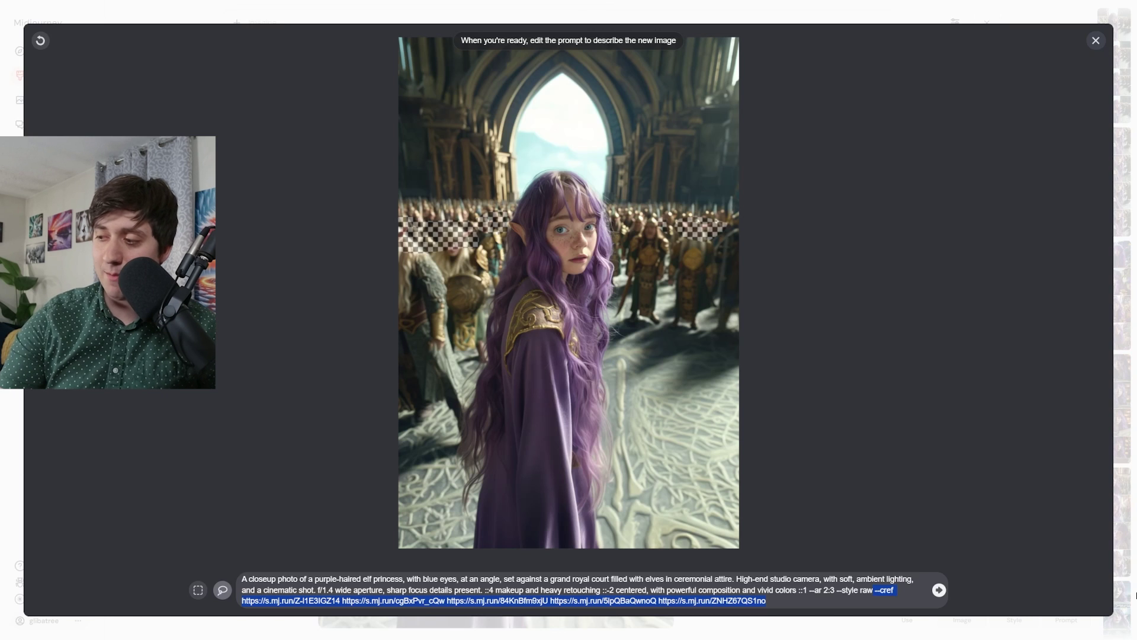
{"action": "key", "text": "BackSpace"}
{"action": "key", "text": "Return"}
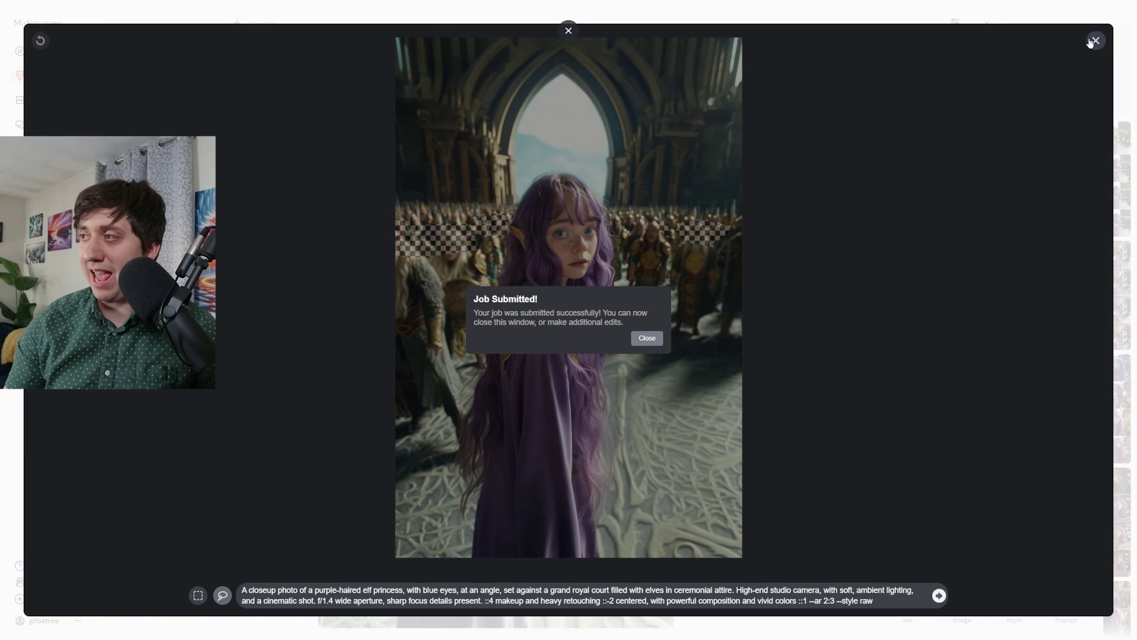
Step: Return to Create and open the third region-varied result
{"action": "left_click", "coordinate": [1093, 42]}
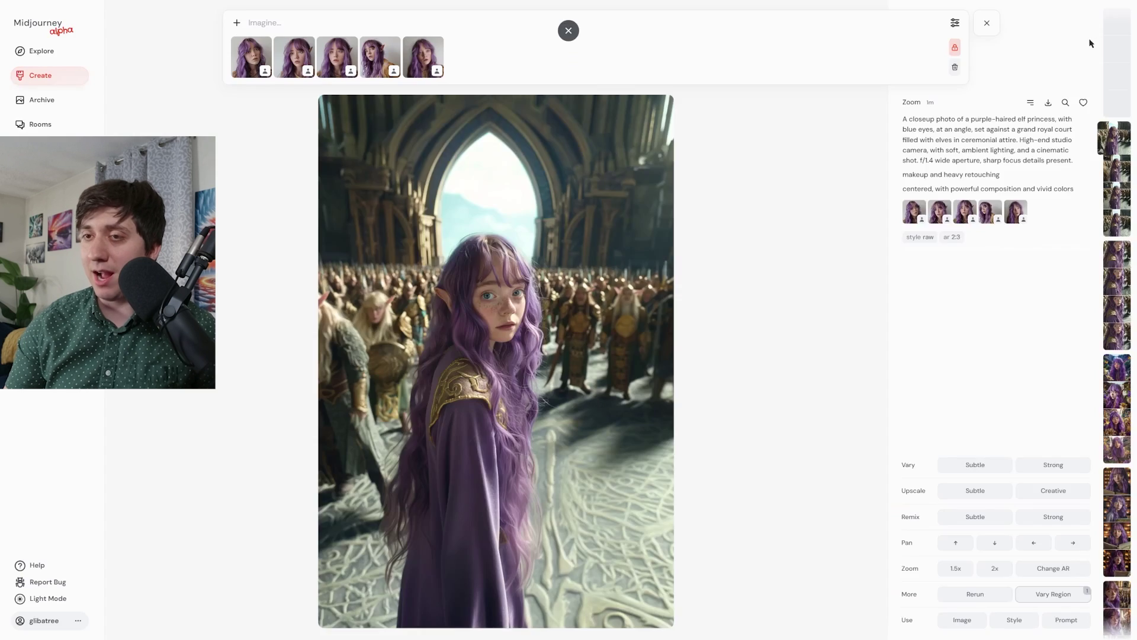
{"action": "left_click", "coordinate": [1093, 42]}
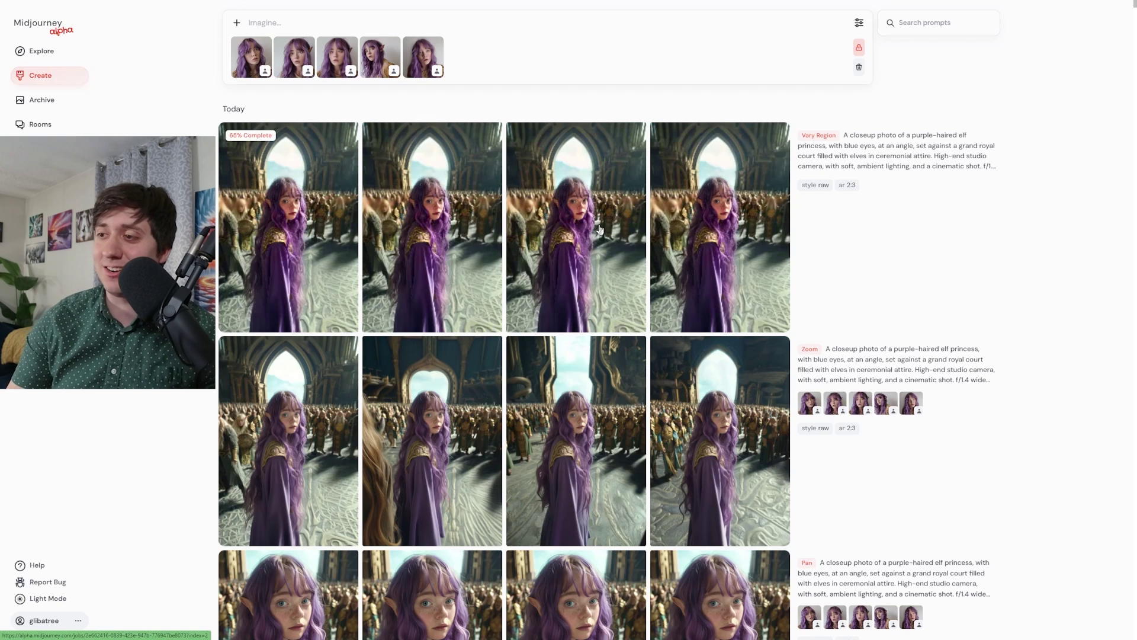
{"action": "left_click", "coordinate": [648, 210]}
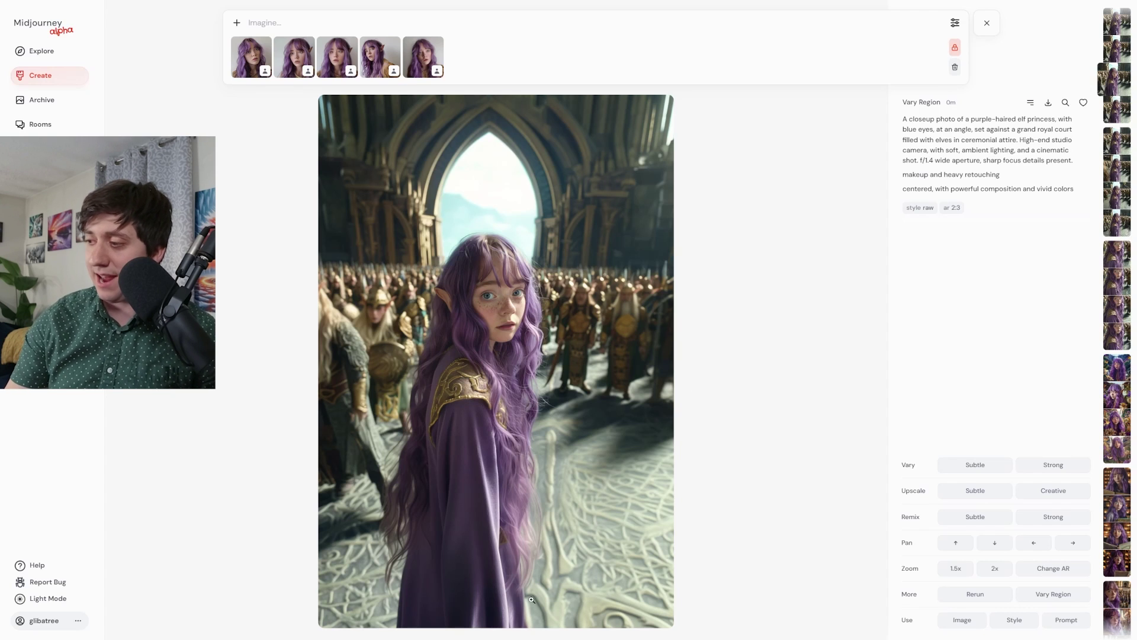
Step: Expand the hall image to a 4:3 landscape frame anchored at the start edge
{"action": "left_click", "coordinate": [1054, 570]}
{"action": "mouse_move", "coordinate": [602, 437]}
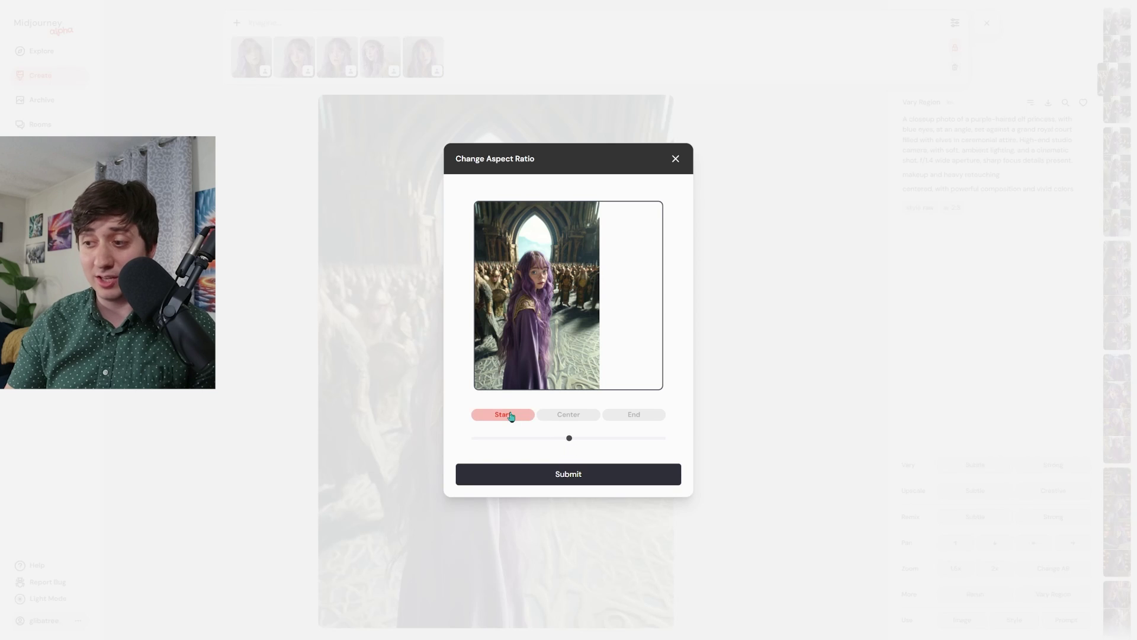
{"action": "left_click", "coordinate": [564, 413]}
{"action": "left_click", "coordinate": [617, 417]}
{"action": "left_click", "coordinate": [567, 414]}
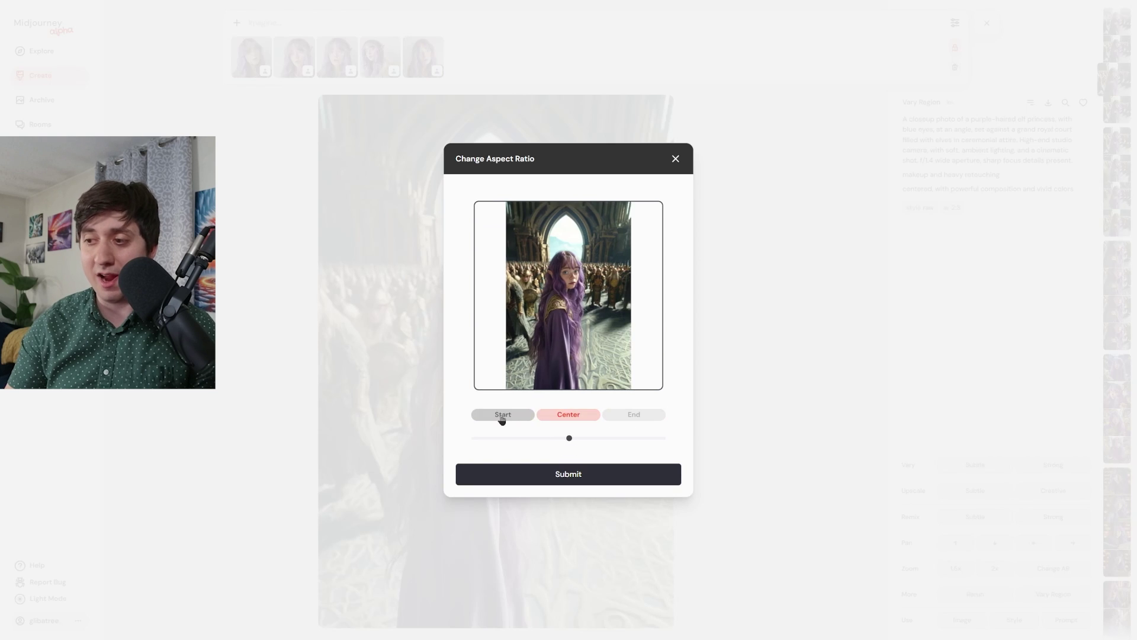
{"action": "left_click", "coordinate": [503, 414]}
{"action": "mouse_move", "coordinate": [569, 441]}
{"action": "left_click_drag", "start_coordinate": [570, 438], "coordinate": [600, 438]}
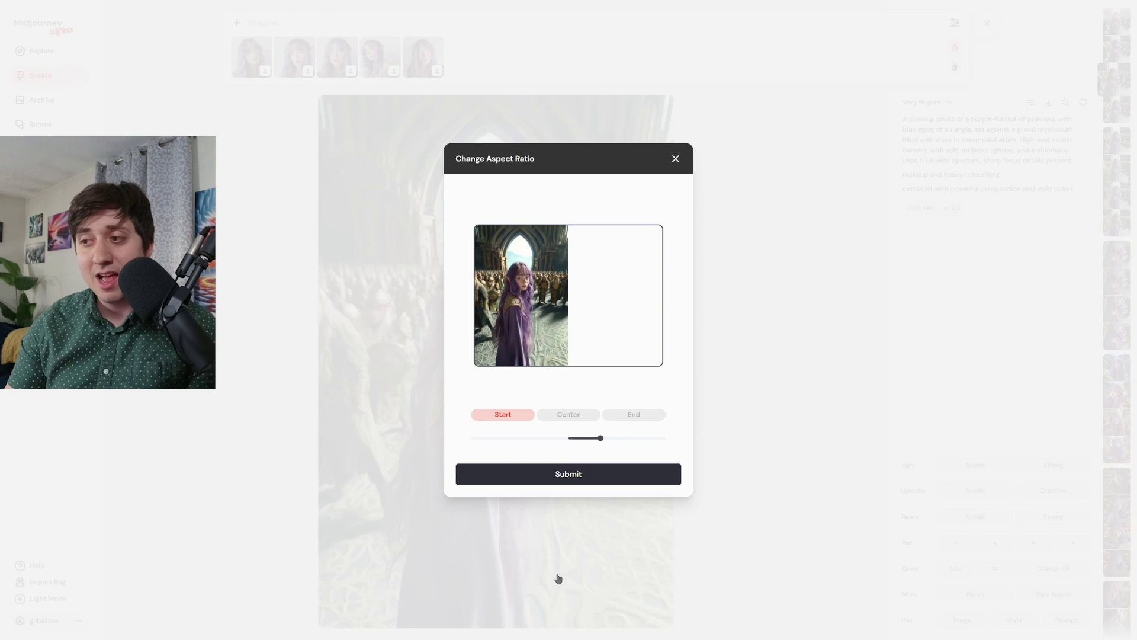
{"action": "left_click", "coordinate": [574, 477]}
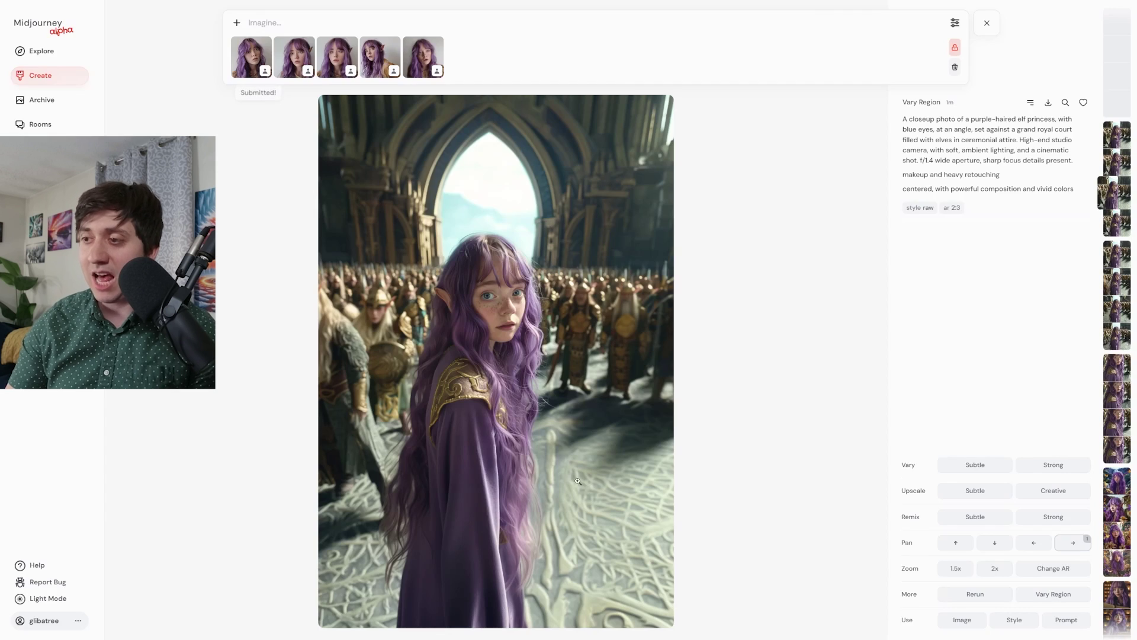
Step: View the finished widened royal-court image full-size
{"action": "left_click", "coordinate": [69, 83]}
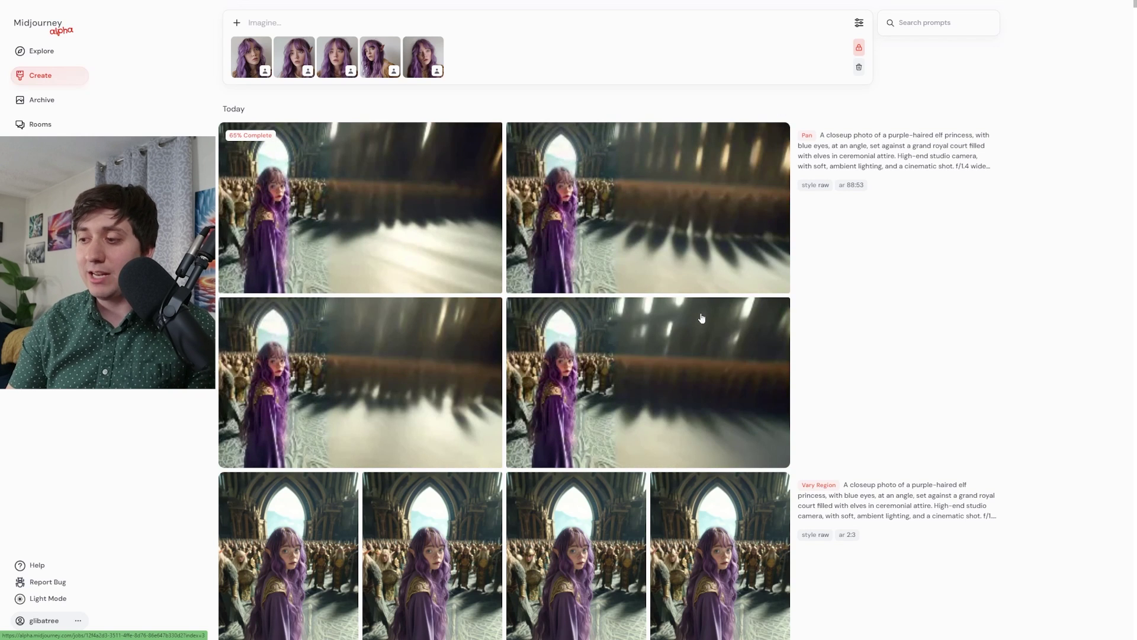
{"action": "left_click", "coordinate": [681, 312]}
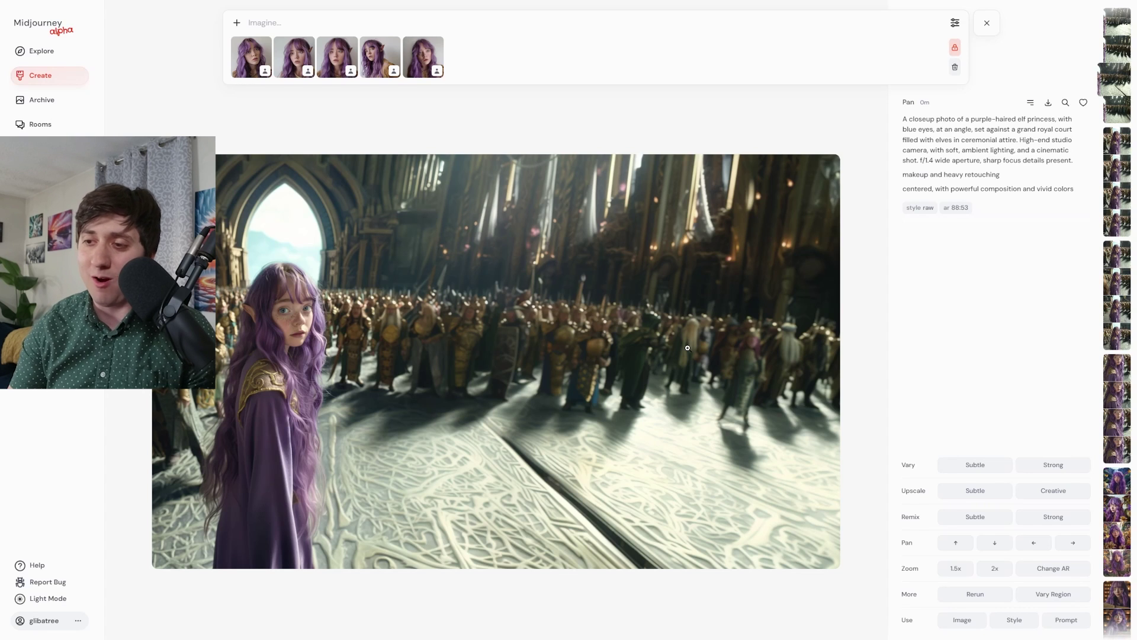
{"action": "key", "text": "Escape"}
Step: Zoom the moonlit balcony elf image out 1.5x and return to the generations list
{"action": "scroll", "coordinate": [435, 175], "scroll_direction": "down", "scroll_amount": 2}
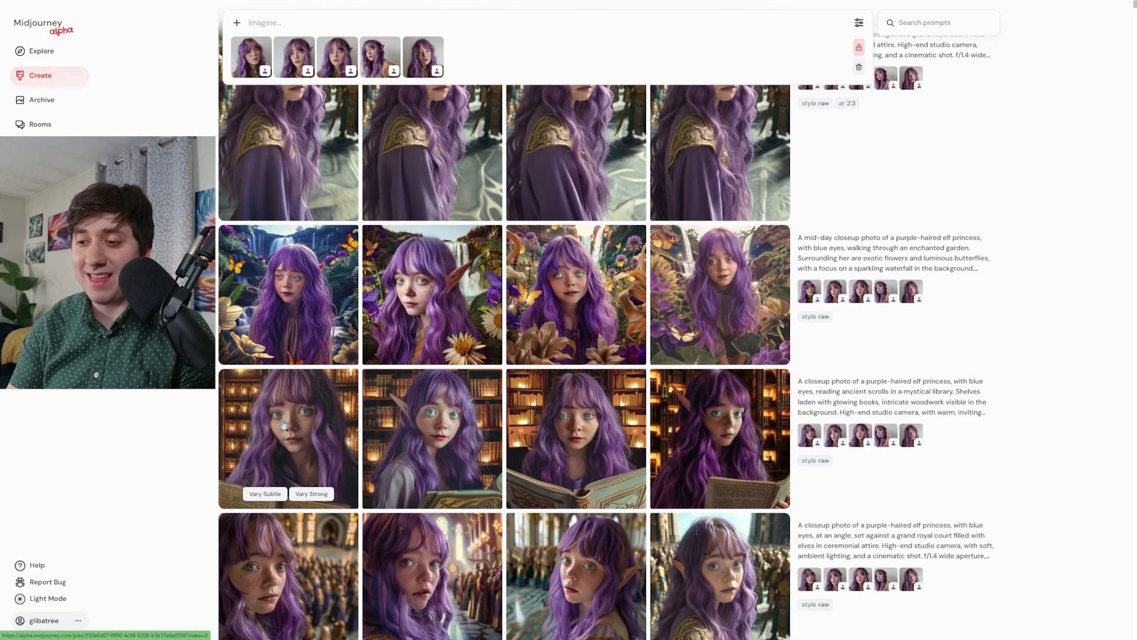
{"action": "left_click", "coordinate": [283, 423]}
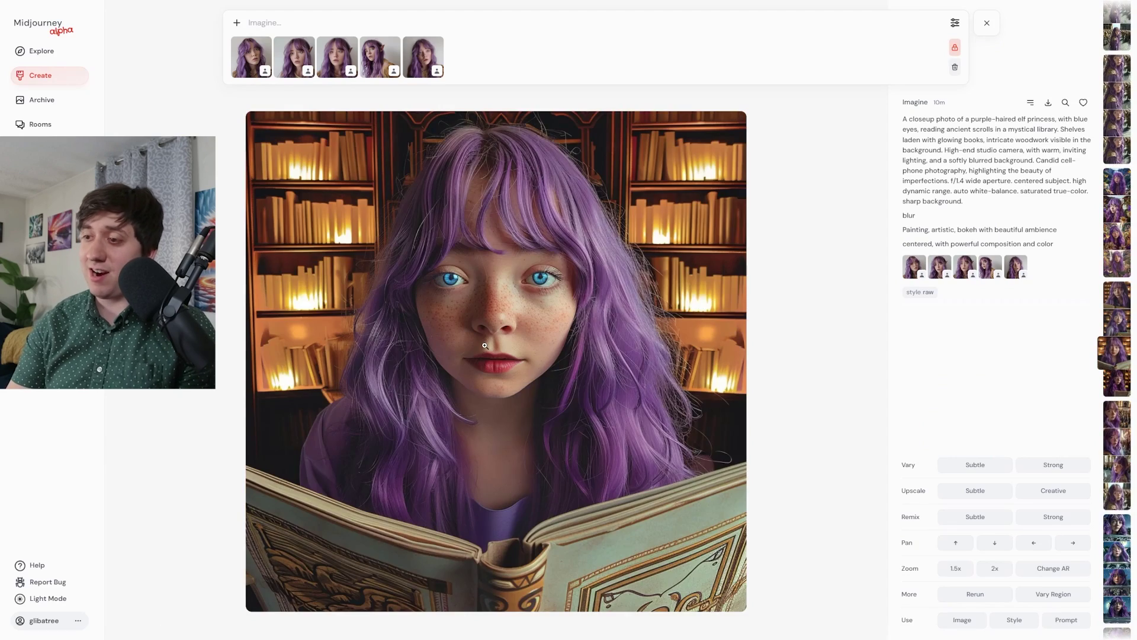
{"action": "key", "text": "Right"}
{"action": "key", "text": "Right"}
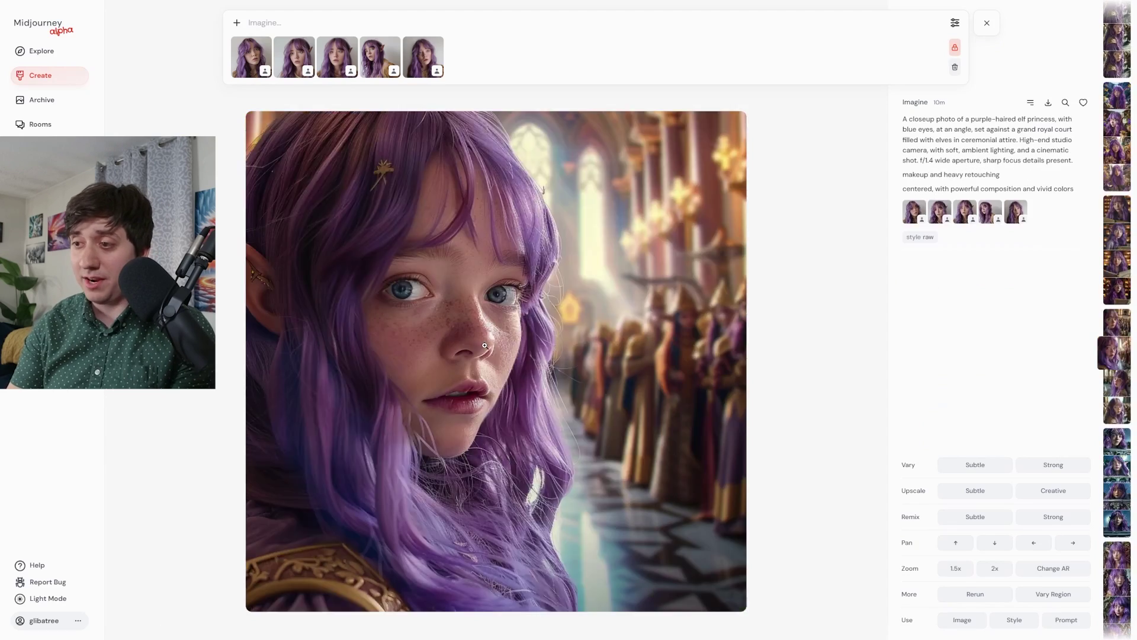
{"action": "key", "text": "Right"}
{"action": "left_click", "coordinate": [955, 568]}
{"action": "left_click", "coordinate": [33, 76]}
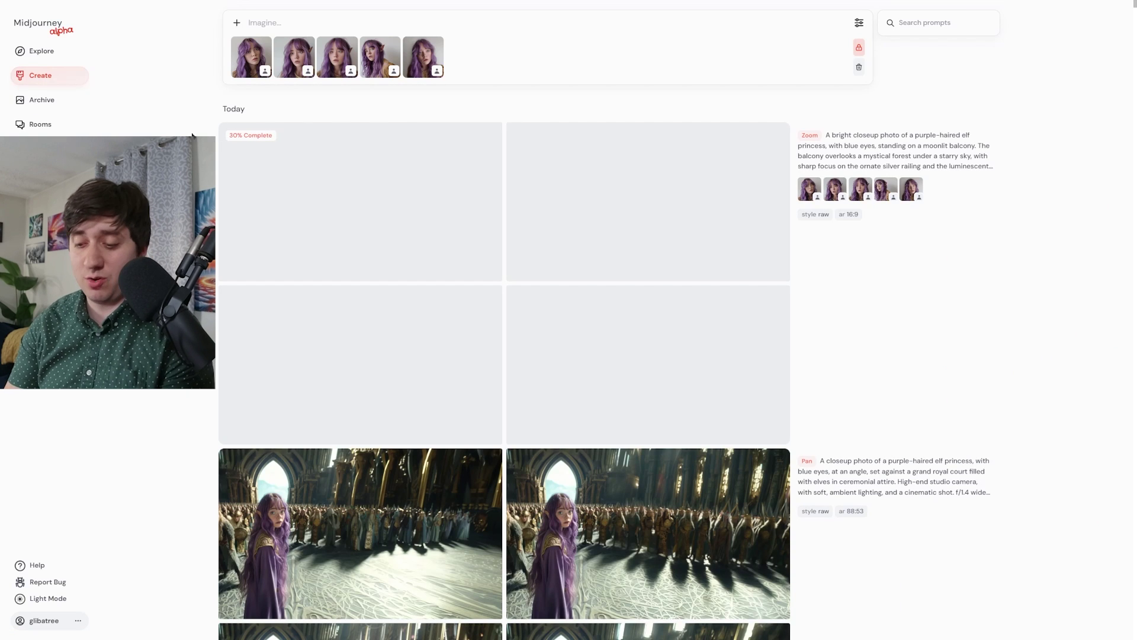
Step: Ask ChatGPT for 5 more prompts of the elf princess in elemental-magic royal rooms
{"action": "key", "text": "alt+Tab"}
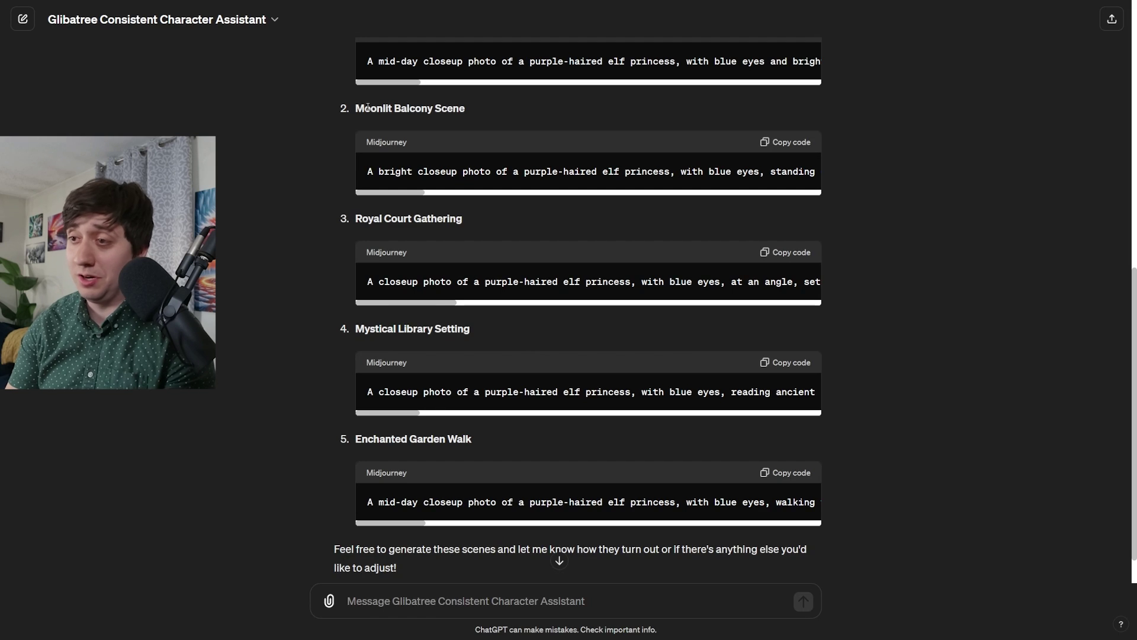
{"action": "left_click", "coordinate": [417, 590]}
{"action": "type", "text": "5 more prompts for Hanah in royal decorated rooms each themed different types of elemental magic"}
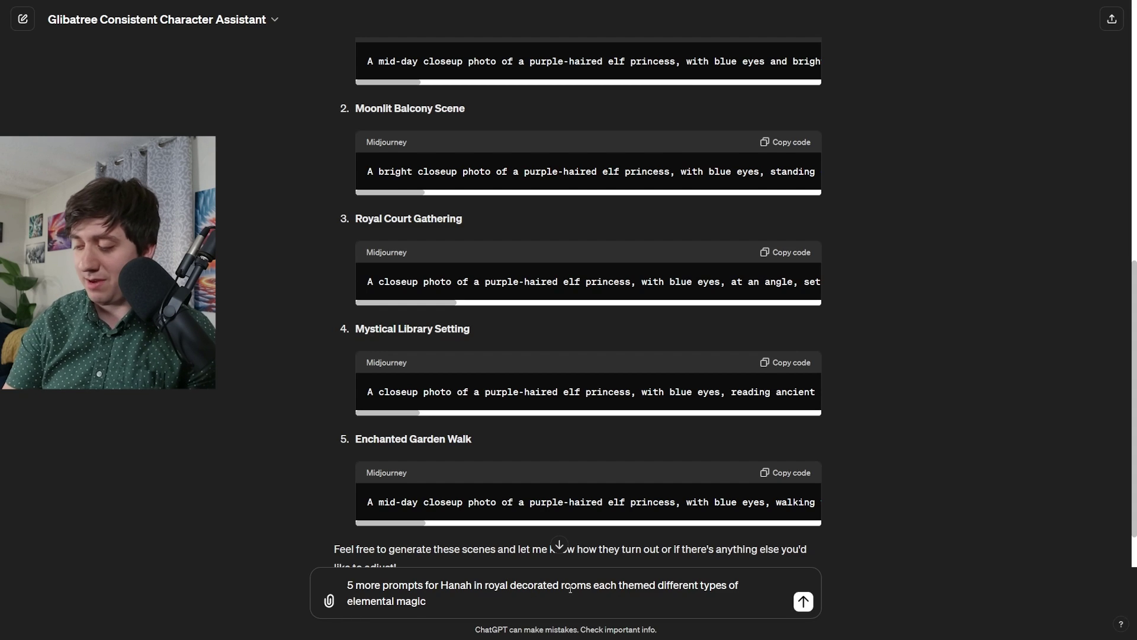
{"action": "key", "text": "Return"}
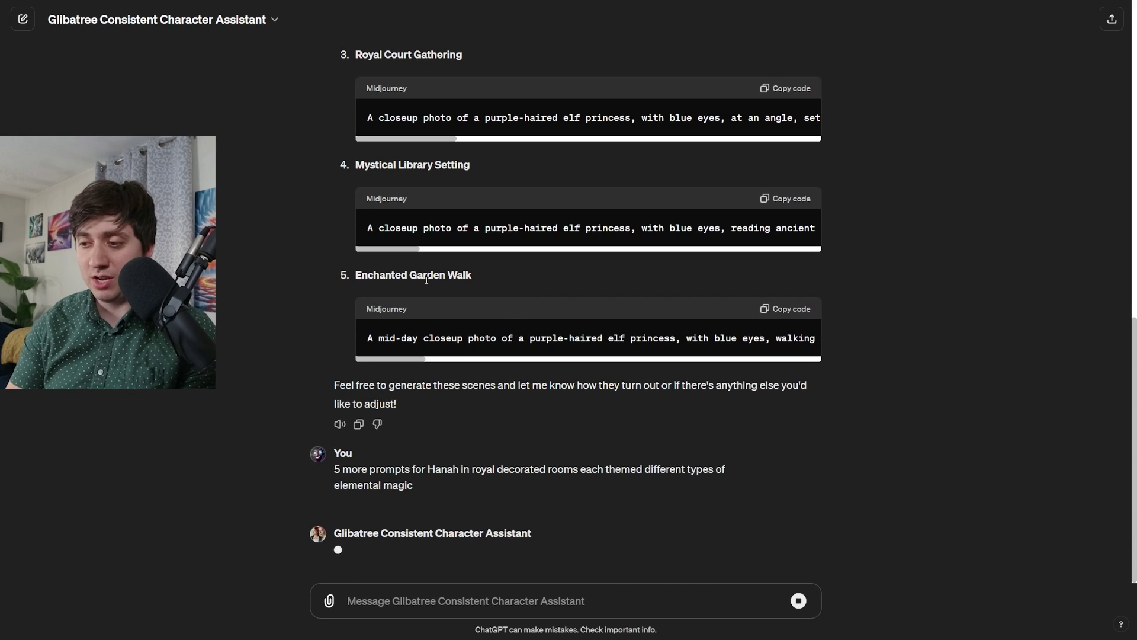
Step: Copy the Fire-Themed Room prompt from ChatGPT's reply
{"action": "scroll", "coordinate": [499, 360], "scroll_direction": "down", "scroll_amount": 2}
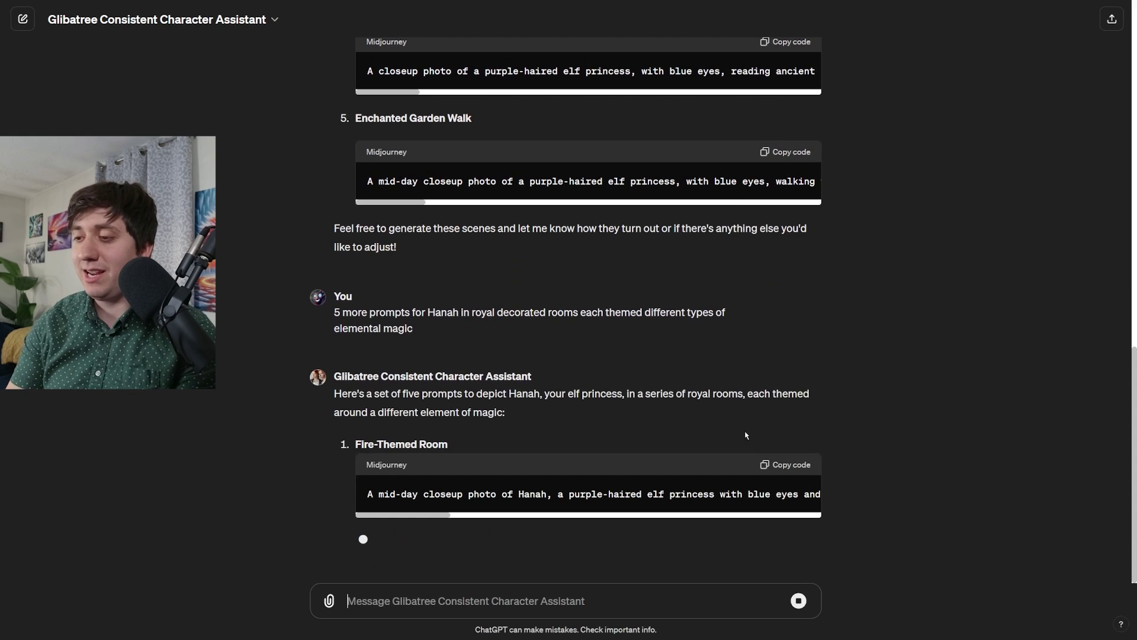
{"action": "left_click", "coordinate": [788, 478]}
{"action": "key", "text": "alt+Tab"}
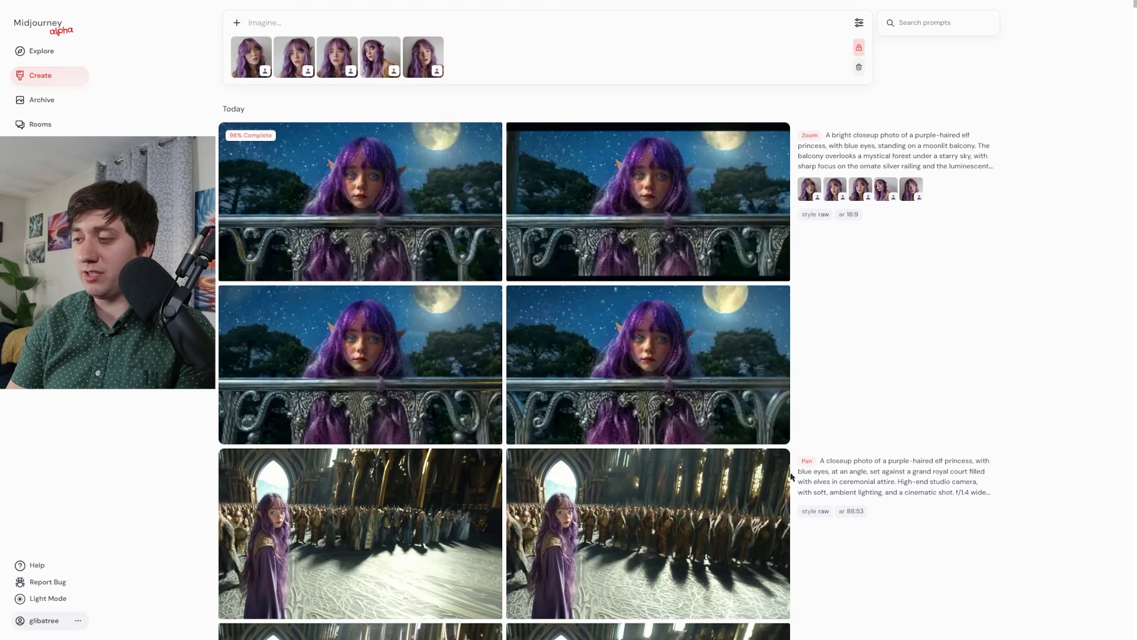
Step: Paste and submit the fire, water, air and lightning room prompts in Midjourney
{"action": "key", "text": "ctrl+v"}
{"action": "key", "text": "Return"}
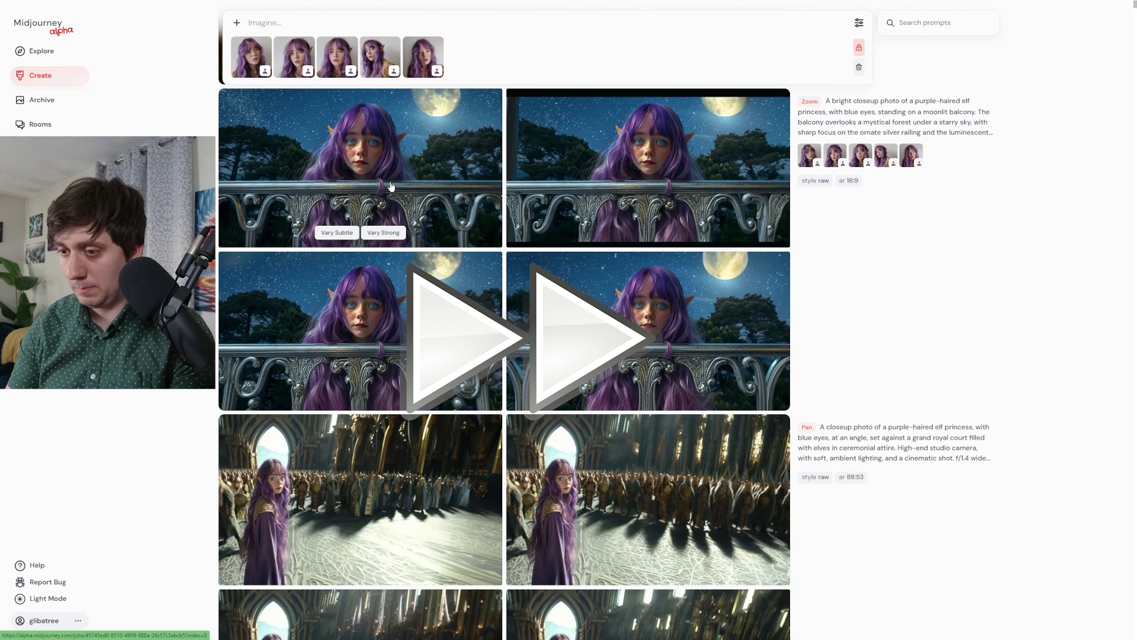
{"action": "key", "text": "alt+Tab"}
{"action": "key", "text": "alt+Tab"}
{"action": "key", "text": "ctrl+v"}
{"action": "key", "text": "Return"}
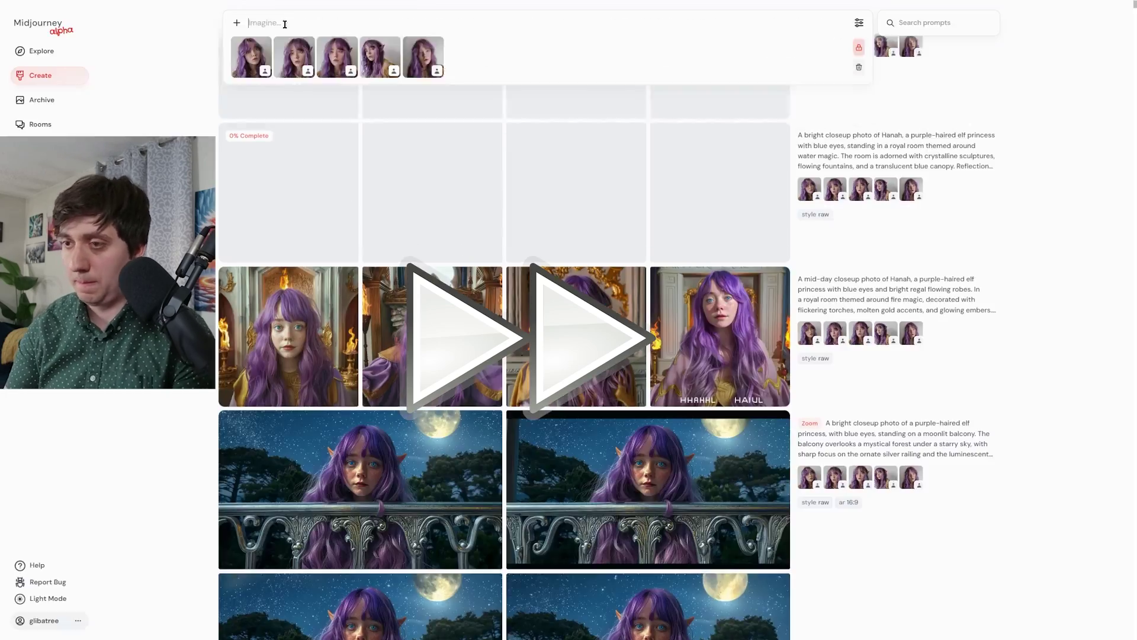
{"action": "key", "text": "ctrl+v"}
{"action": "key", "text": "Return"}
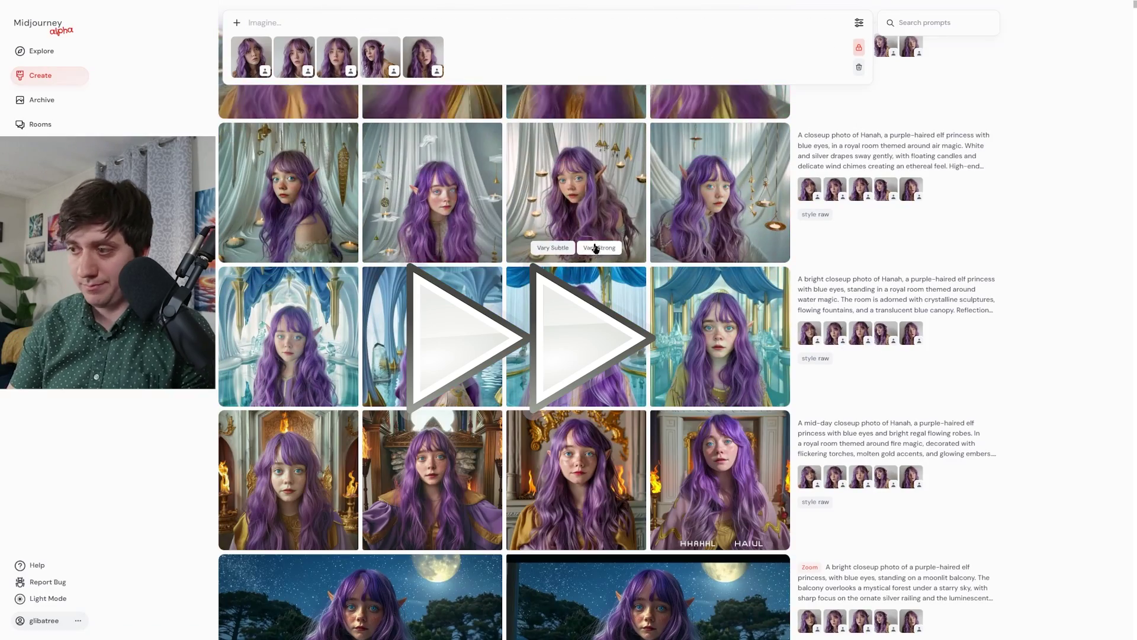
Step: Preview the fire-room fireplace image full-size
{"action": "scroll", "coordinate": [571, 246], "scroll_direction": "up", "scroll_amount": 3}
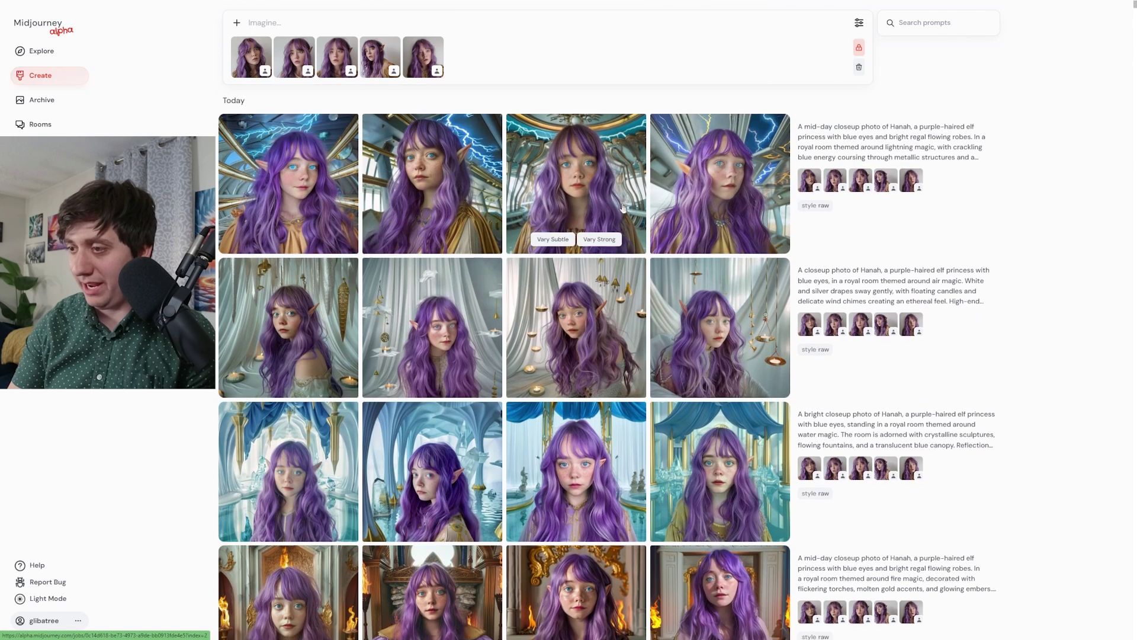
{"action": "left_click", "coordinate": [576, 592]}
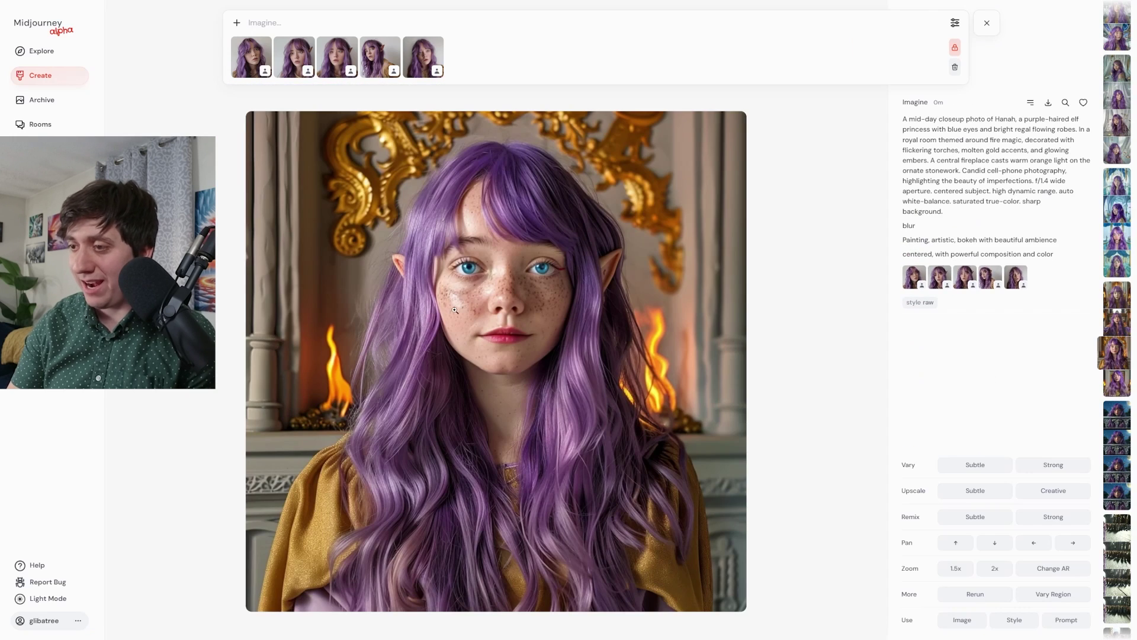
{"action": "key", "text": "Escape"}
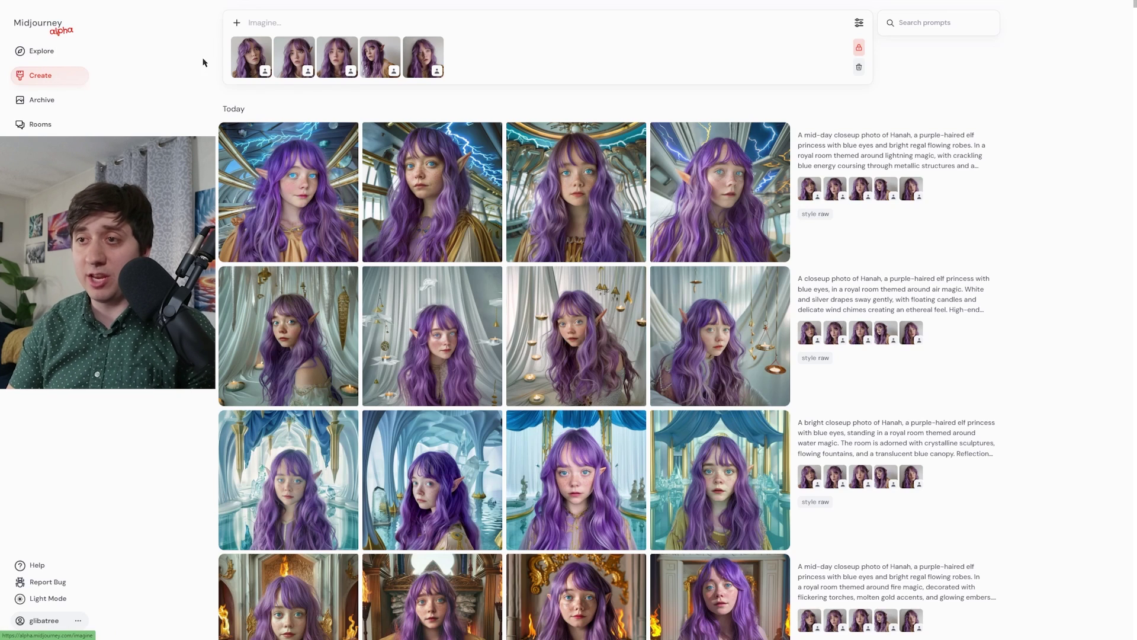
{"action": "mouse_move", "coordinate": [438, 51]}
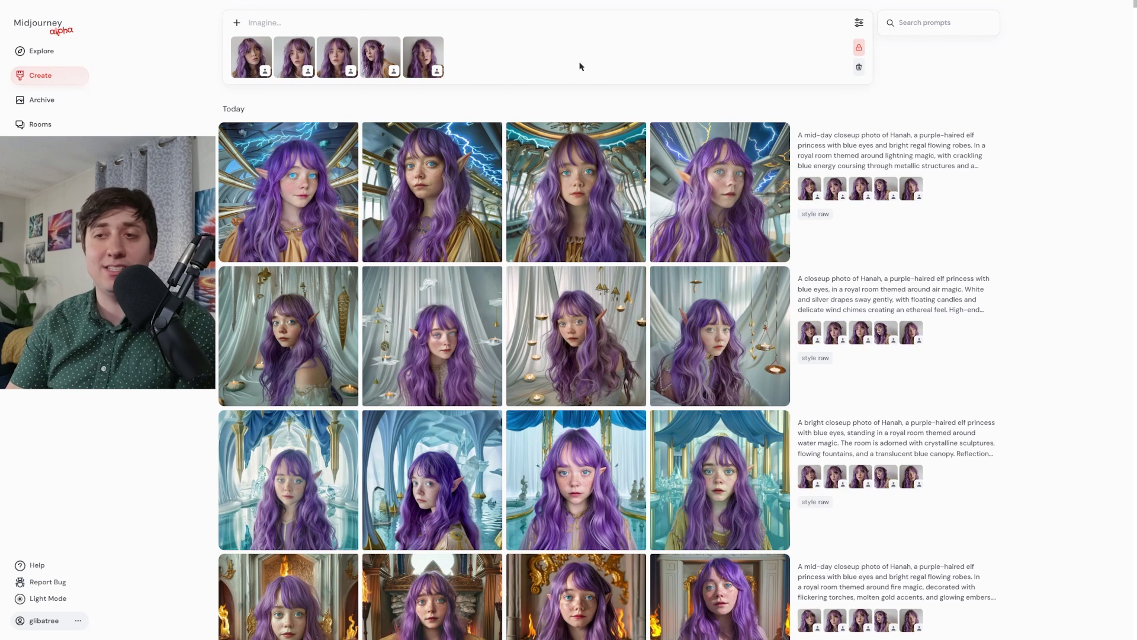
Step: Clear the references, reload the lightning-room prompt via Use > Prompt, and open Archive
{"action": "left_click", "coordinate": [859, 67]}
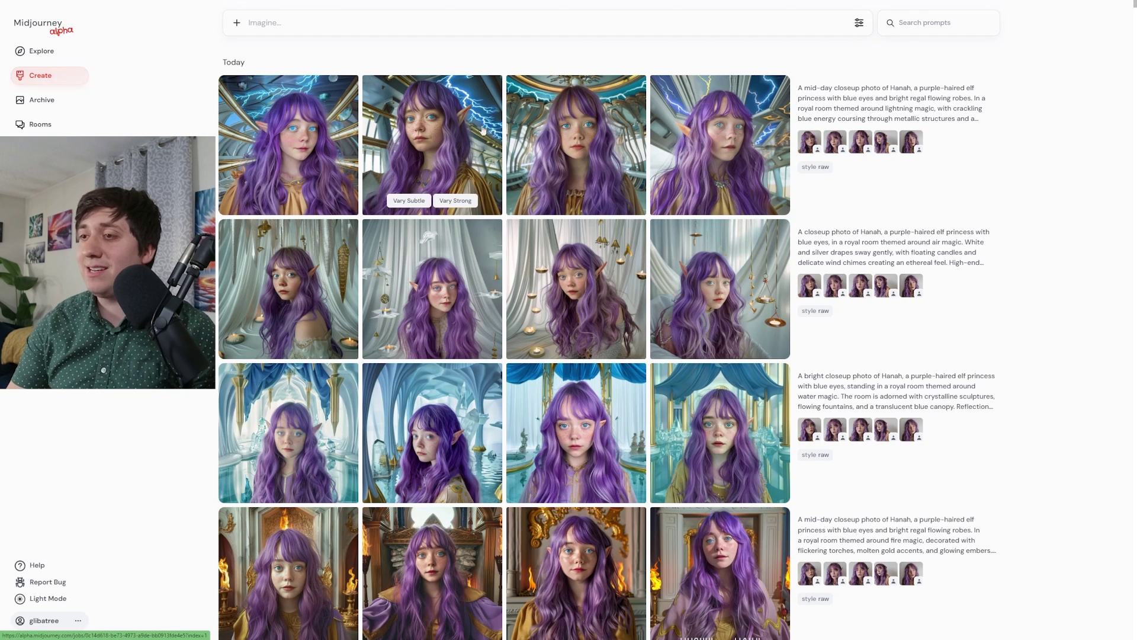
{"action": "left_click", "coordinate": [540, 129]}
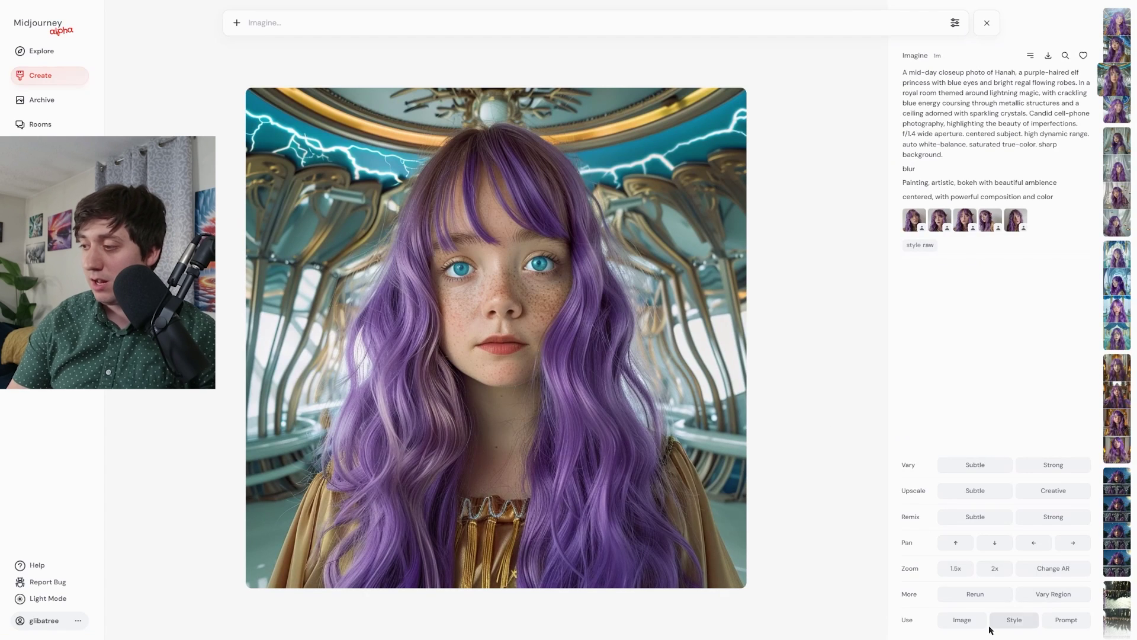
{"action": "left_click", "coordinate": [1066, 620]}
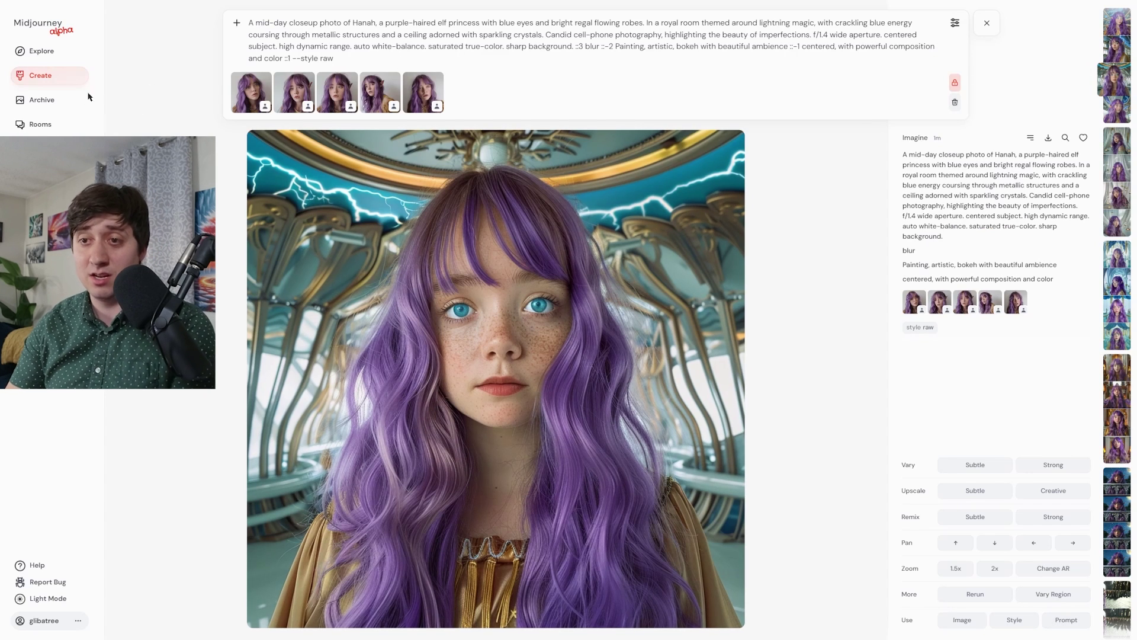
{"action": "left_click", "coordinate": [53, 102]}
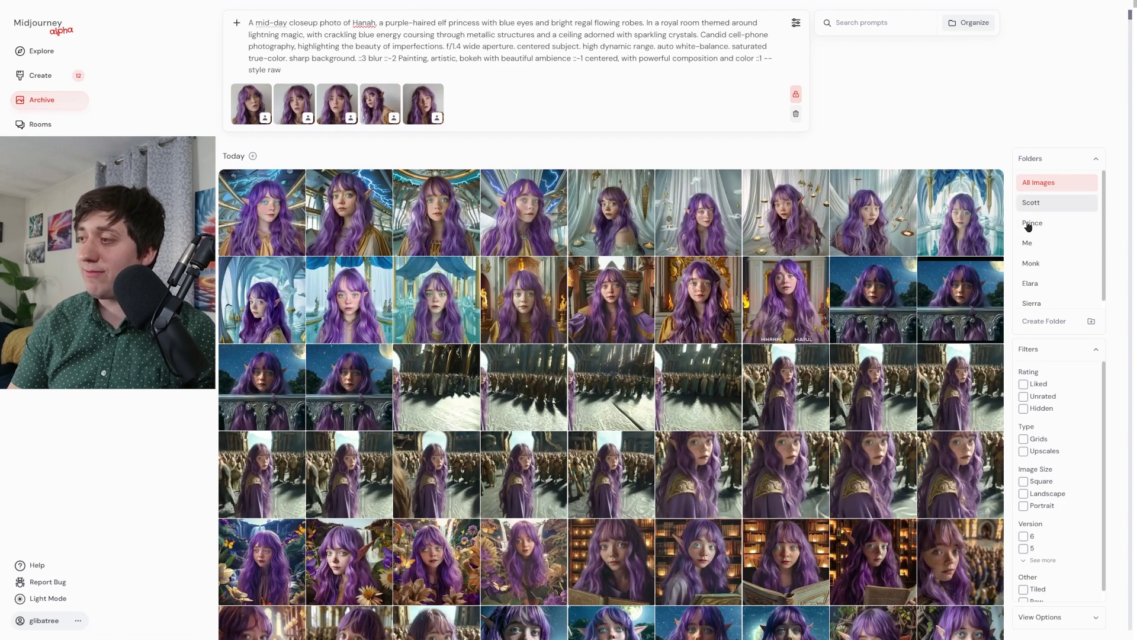
Step: Browse the Scott, Prince and Monk folders and load the river-side monk image's prompt
{"action": "left_click", "coordinate": [1041, 212]}
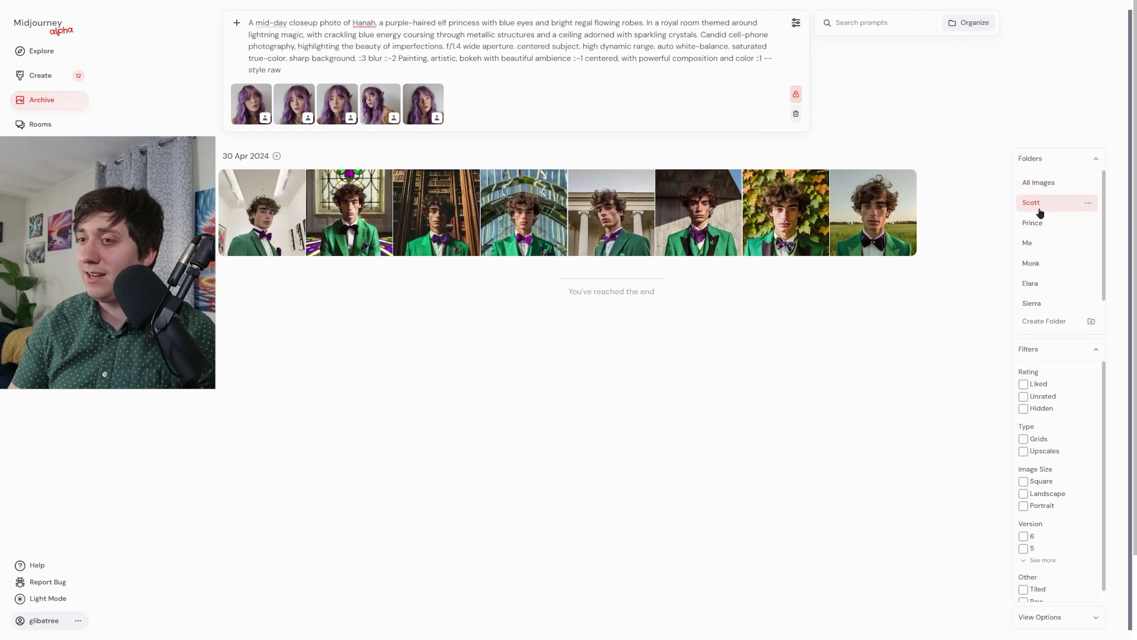
{"action": "left_click", "coordinate": [1040, 224]}
{"action": "left_click", "coordinate": [1031, 260]}
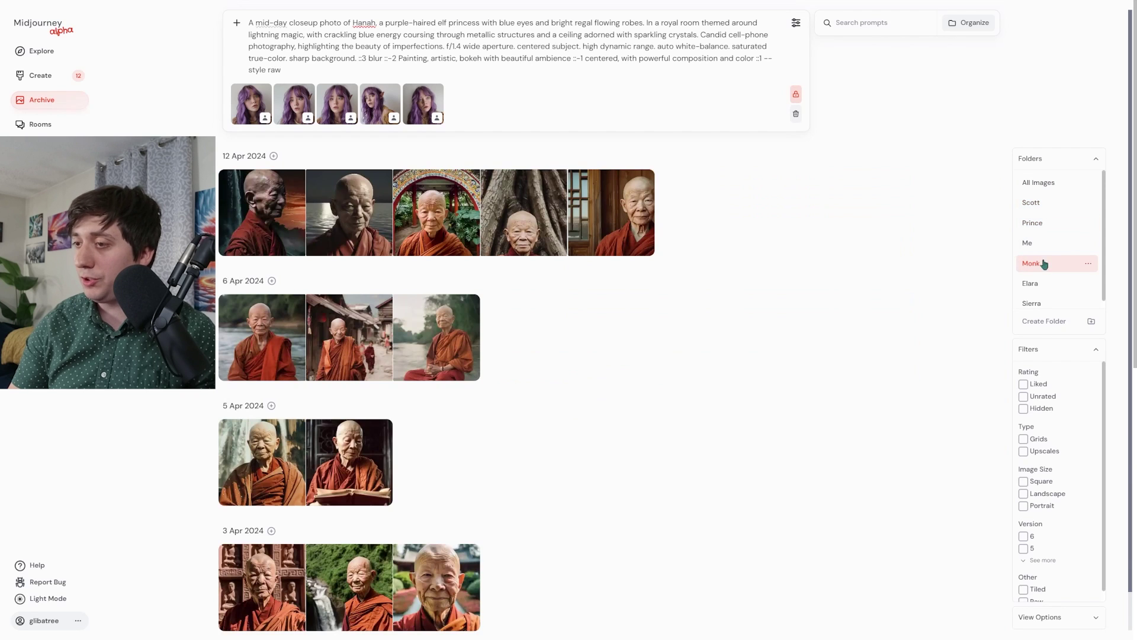
{"action": "scroll", "coordinate": [481, 240], "scroll_direction": "down", "scroll_amount": 2}
{"action": "scroll", "coordinate": [447, 304], "scroll_direction": "up", "scroll_amount": 2}
{"action": "left_click", "coordinate": [441, 334]}
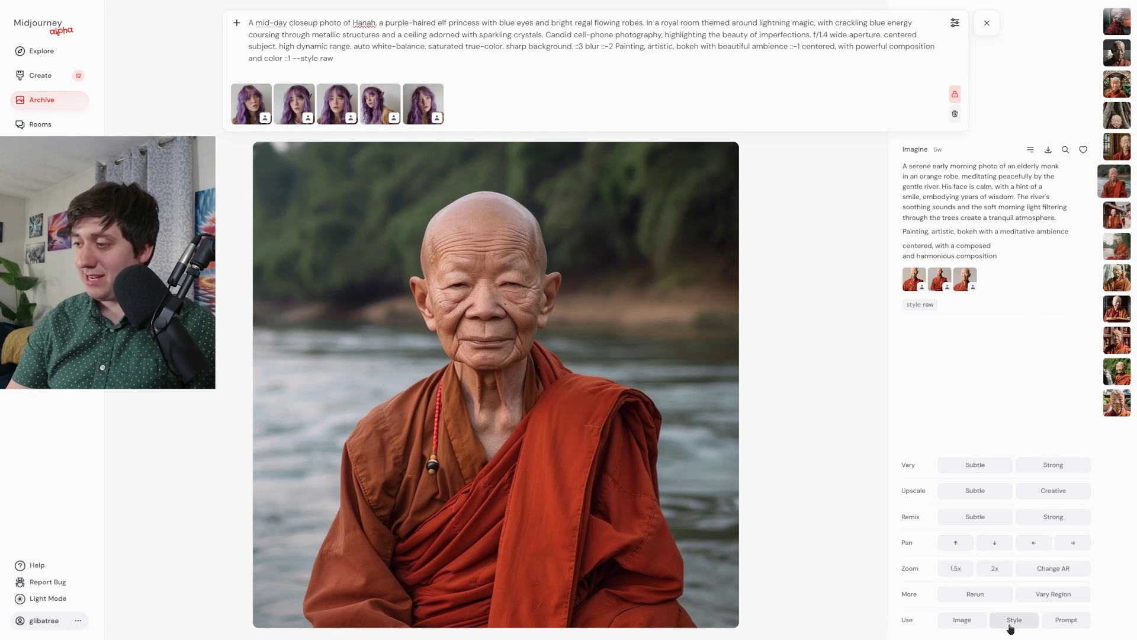
{"action": "left_click", "coordinate": [1057, 616]}
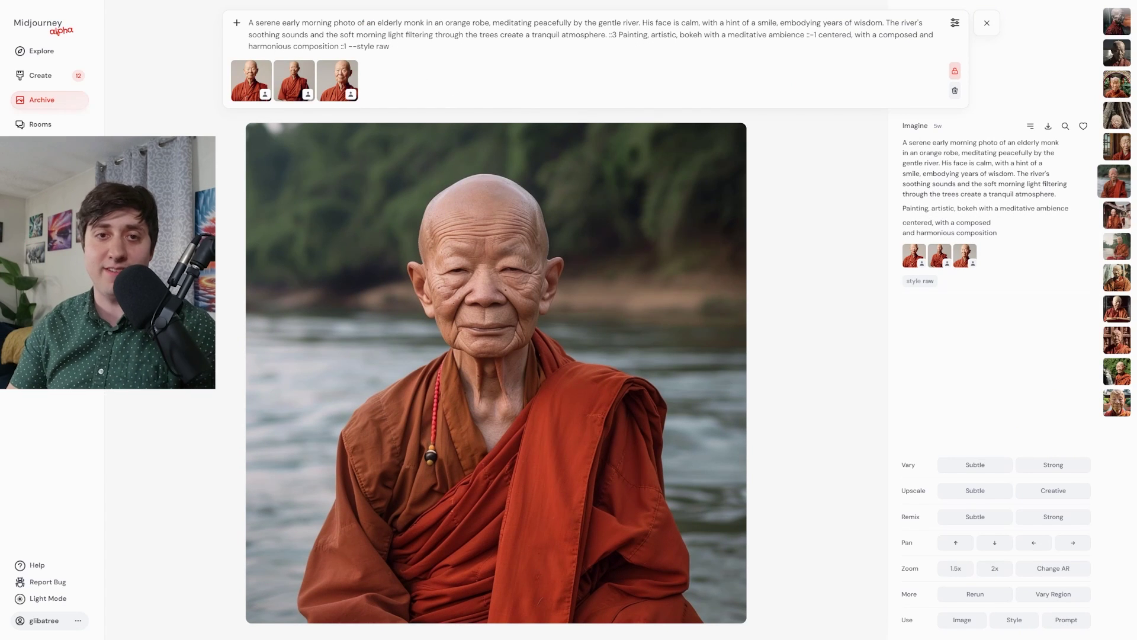
Step: Open the image picker and scroll through the saved character reference images
{"action": "left_click", "coordinate": [236, 22]}
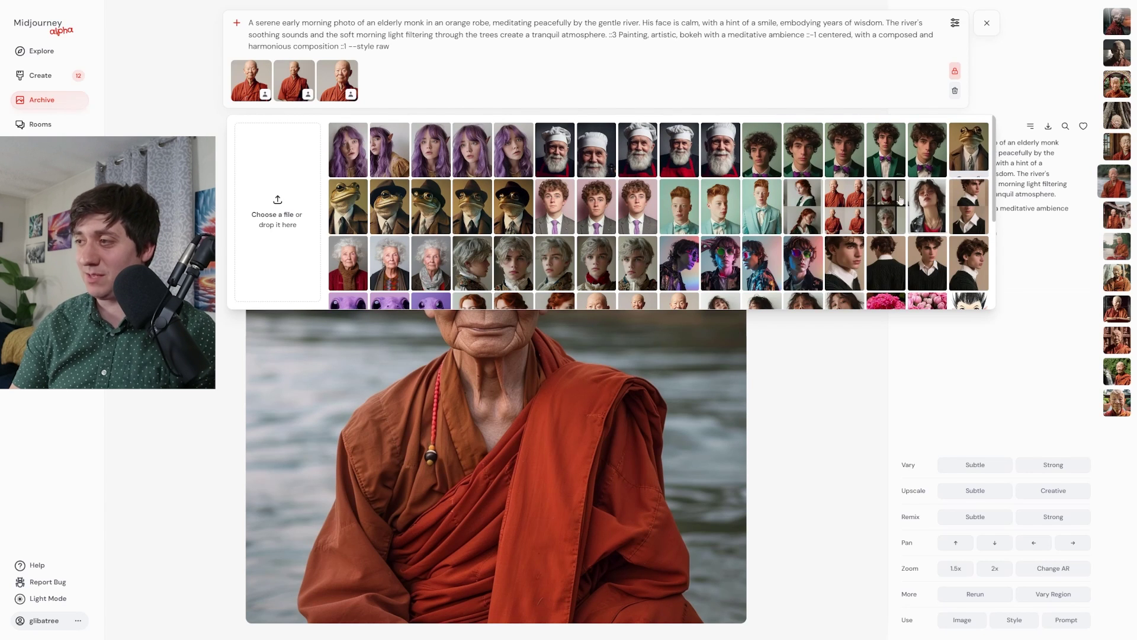
{"action": "scroll", "coordinate": [616, 176], "scroll_direction": "down", "scroll_amount": 1}
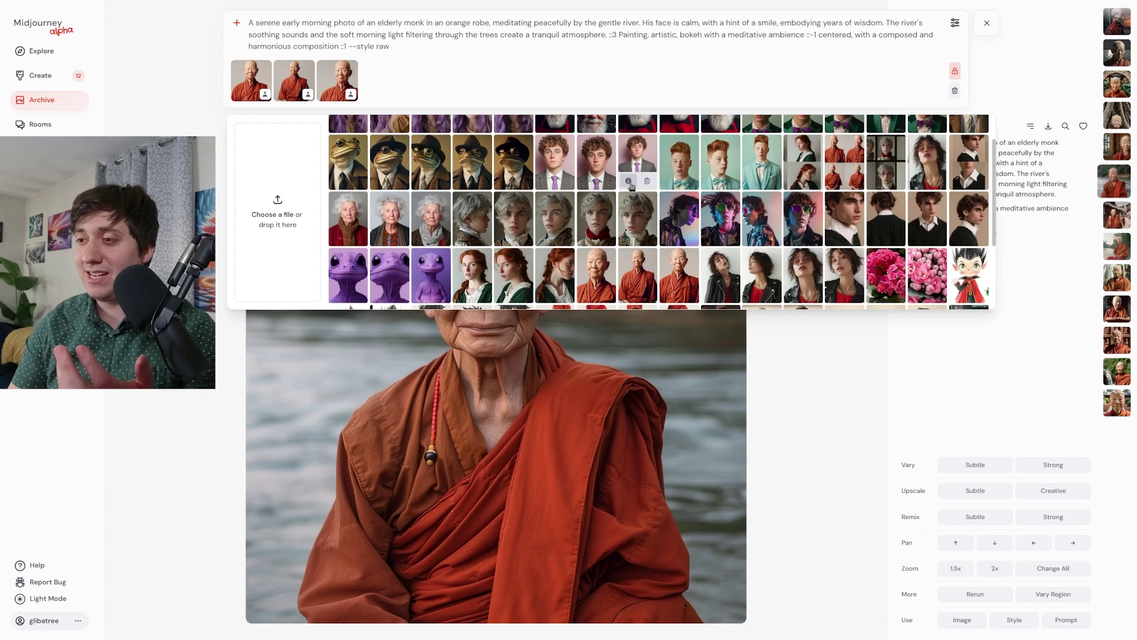
{"action": "scroll", "coordinate": [620, 197], "scroll_direction": "up", "scroll_amount": 1}
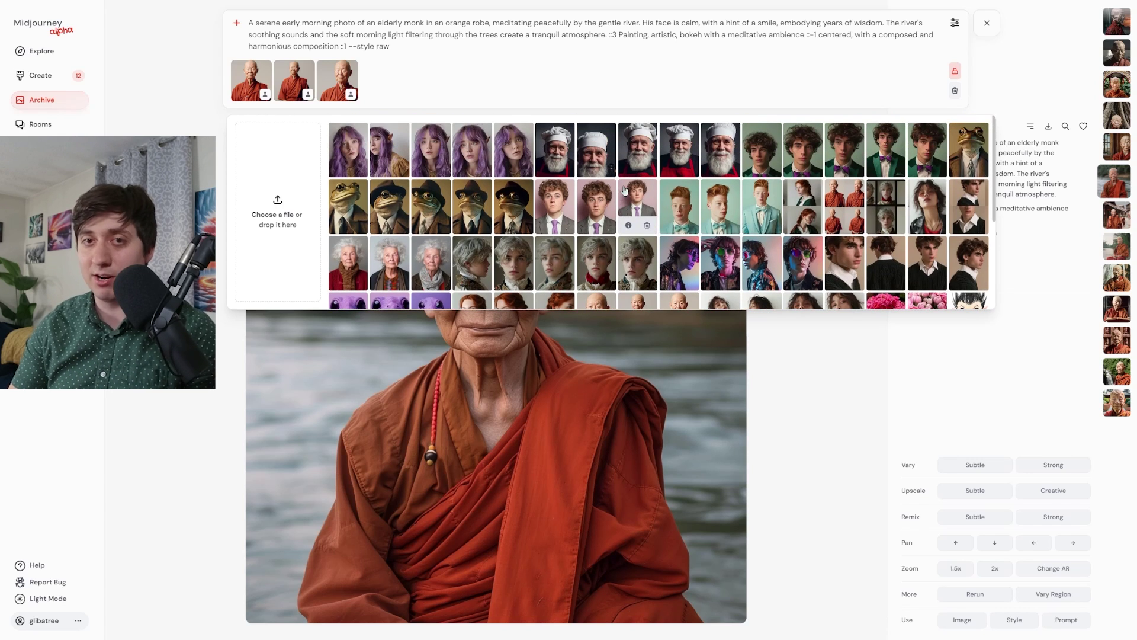